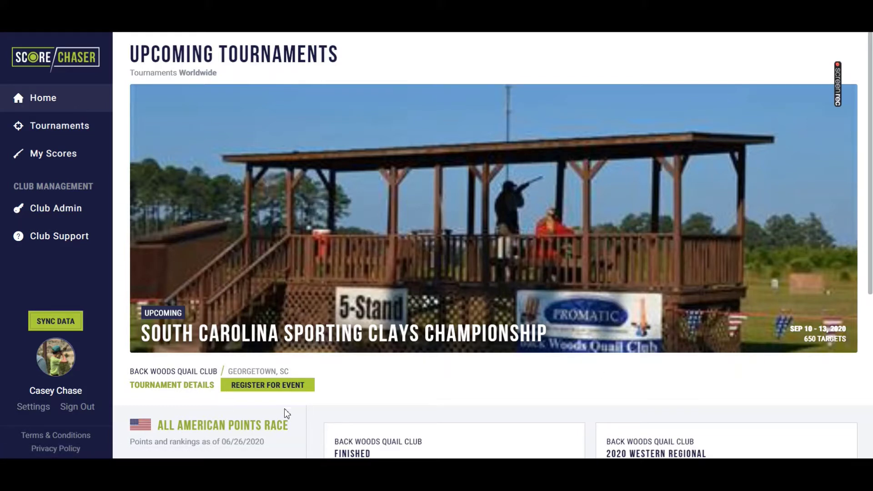
Review the South Carolina championship's details, then return to the upcoming Tournaments list.
left_click(276, 393)
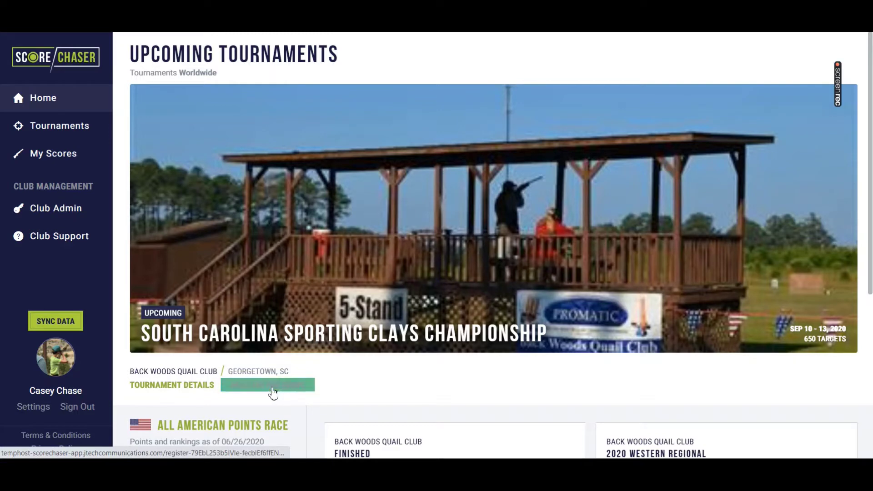
left_click(57, 129)
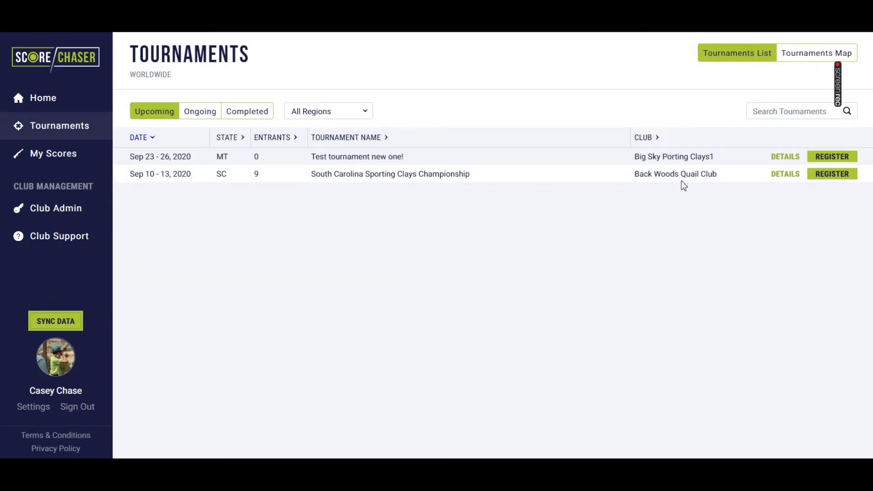
left_click(784, 177)
scroll(659, 408, "down", 1)
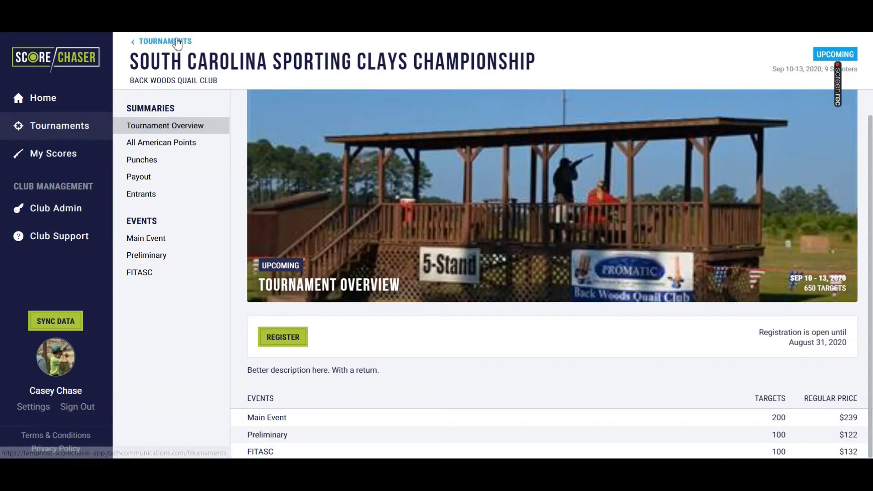
left_click(300, 339)
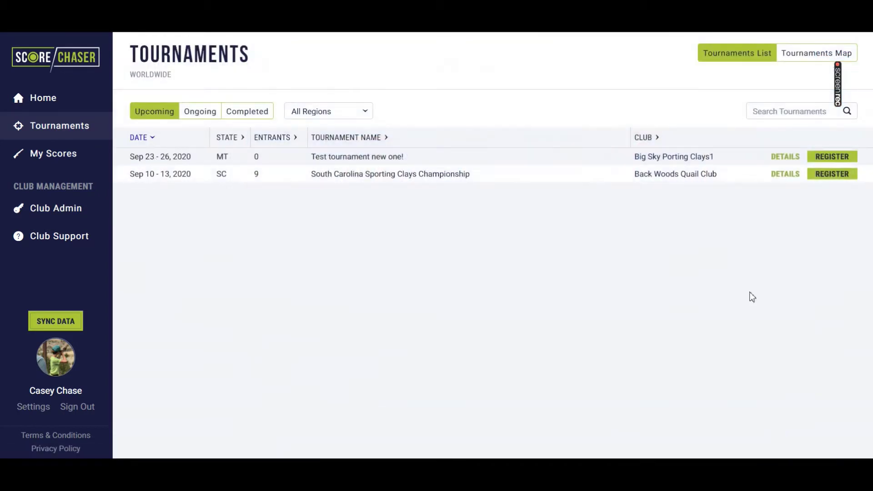
Start registration for the South Carolina championship and accept the prefilled Shooter Info.
left_click(836, 179)
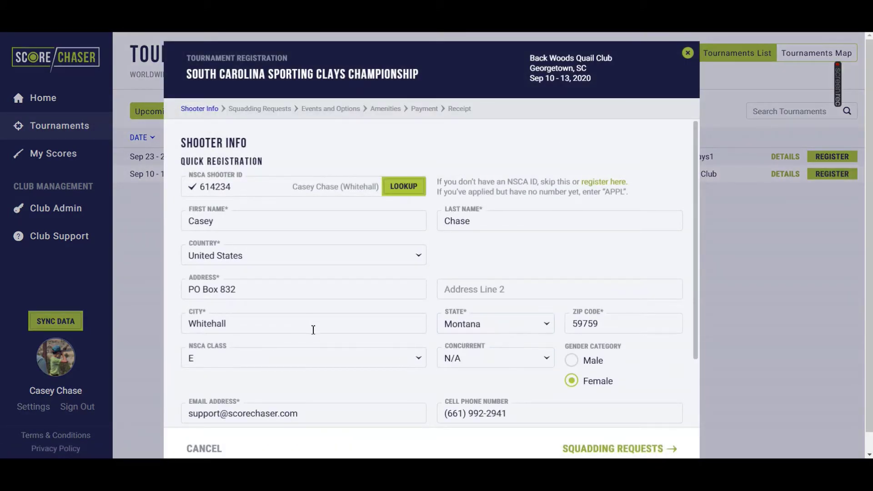
scroll(312, 362, "down", 3)
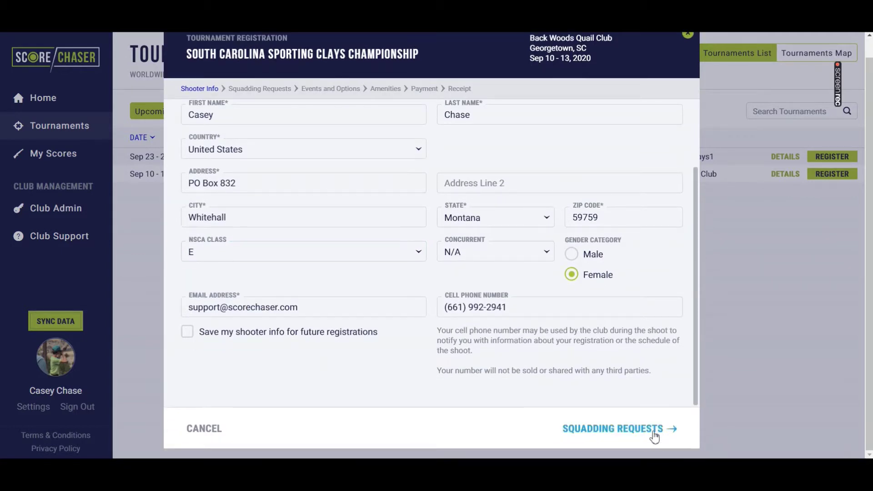
left_click(653, 432)
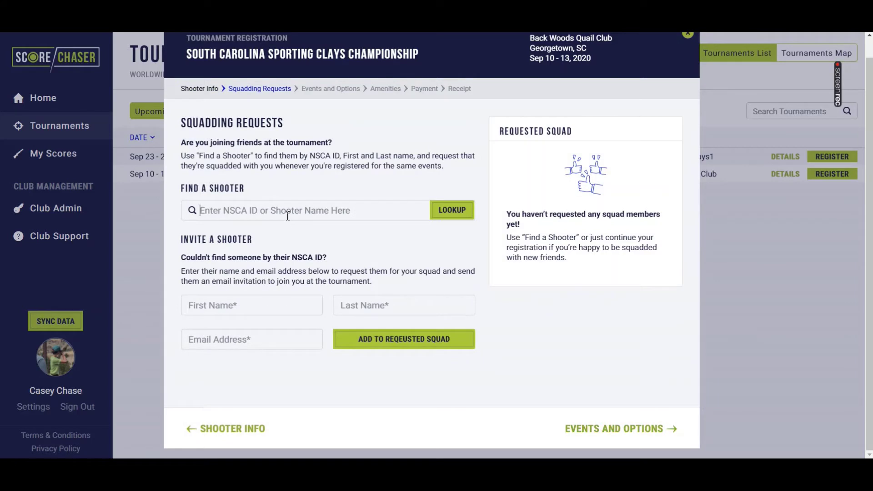
Search Find a Shooter by name and add three matching shooters to the Requested Squad.
left_click(287, 216)
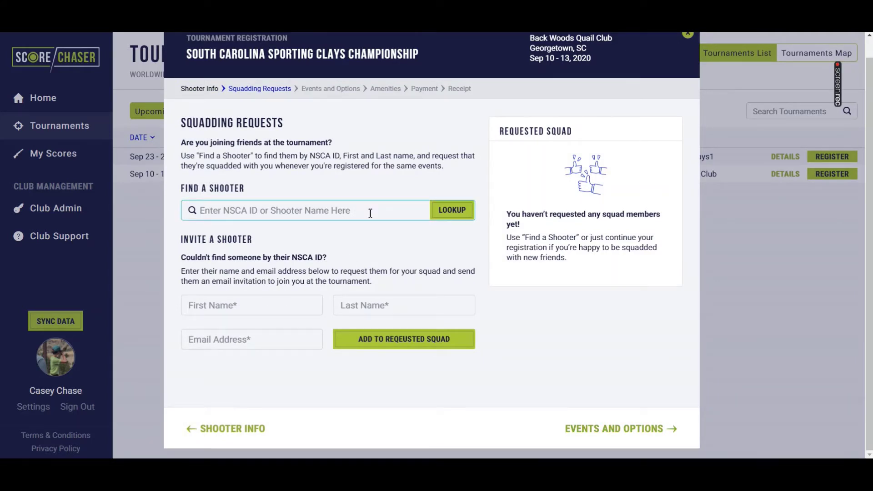
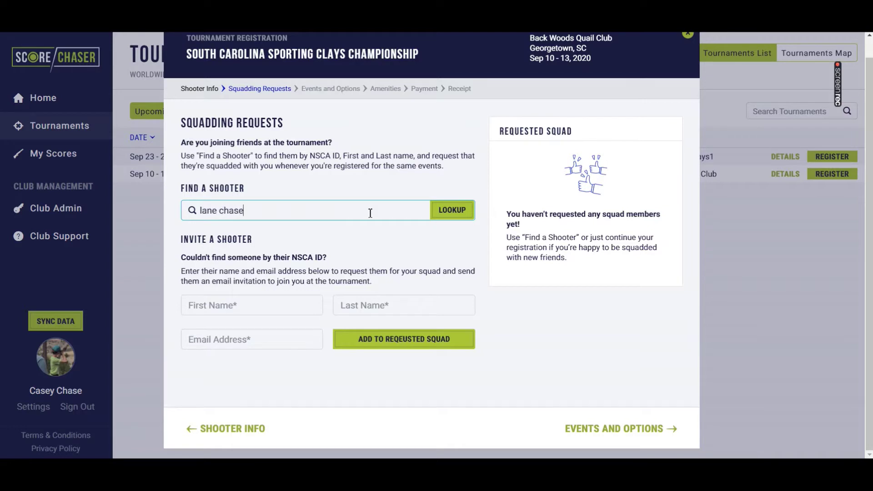
left_click(362, 231)
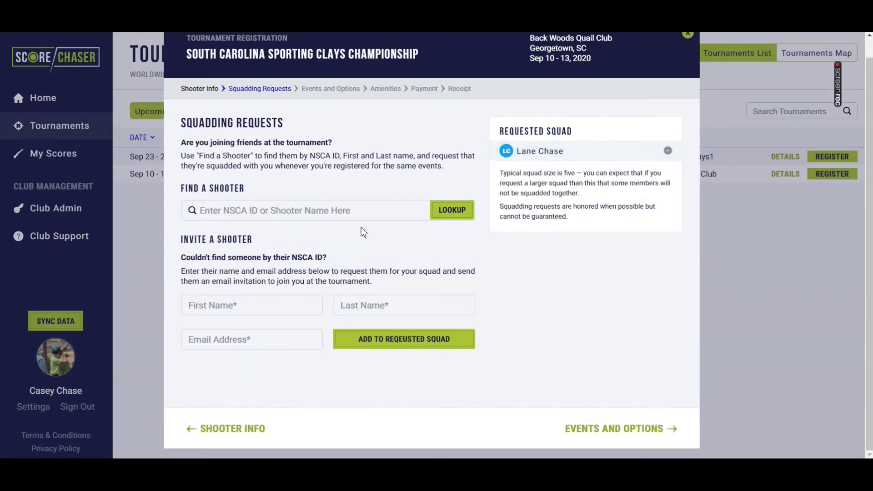
left_click(325, 214)
type("homer")
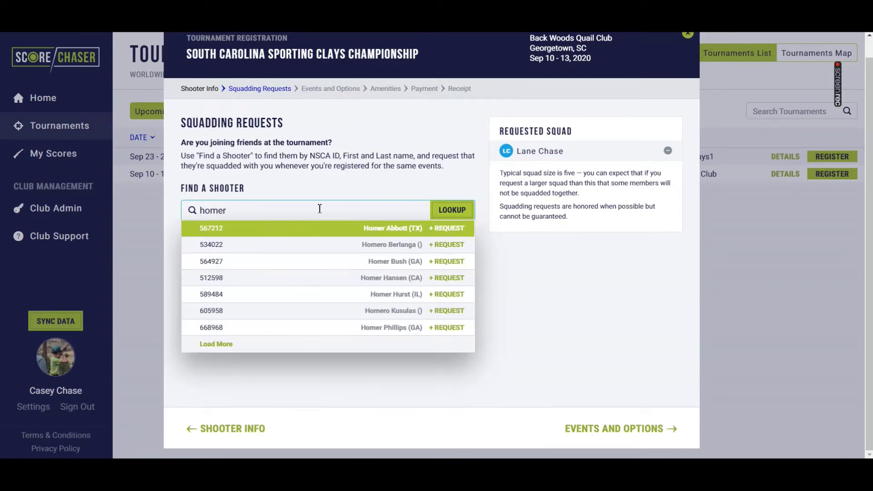
left_click(323, 278)
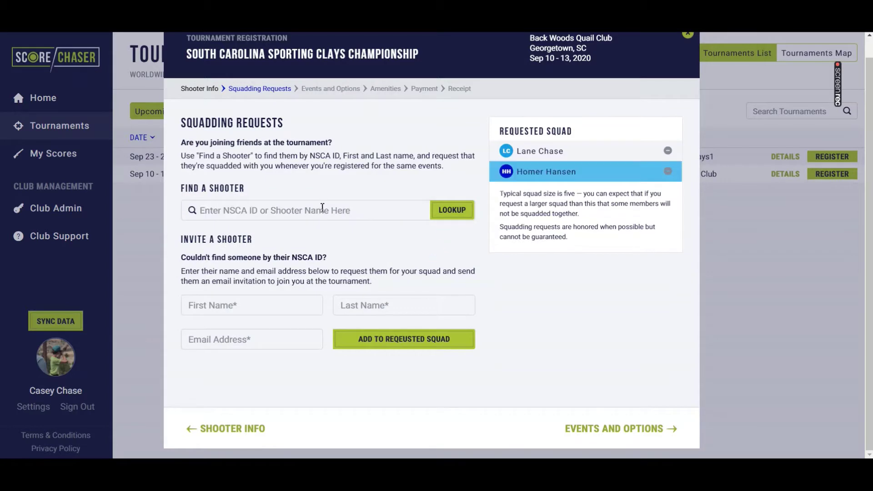
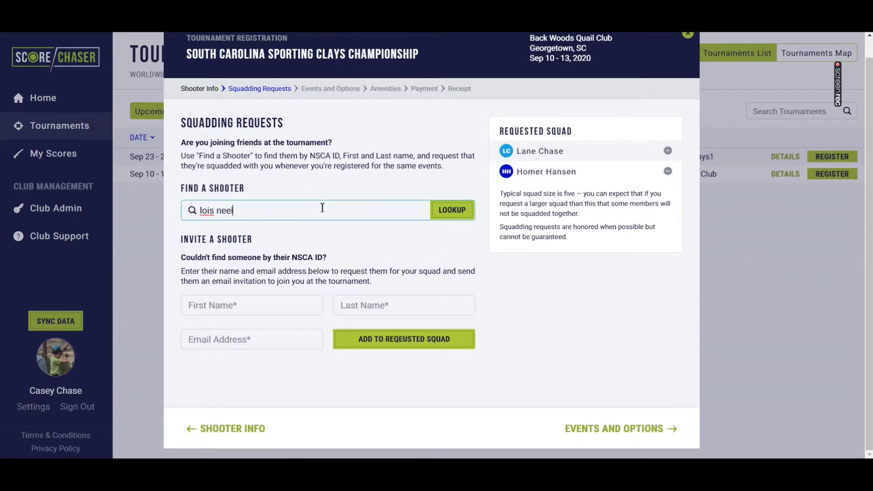
type("y")
left_click(357, 233)
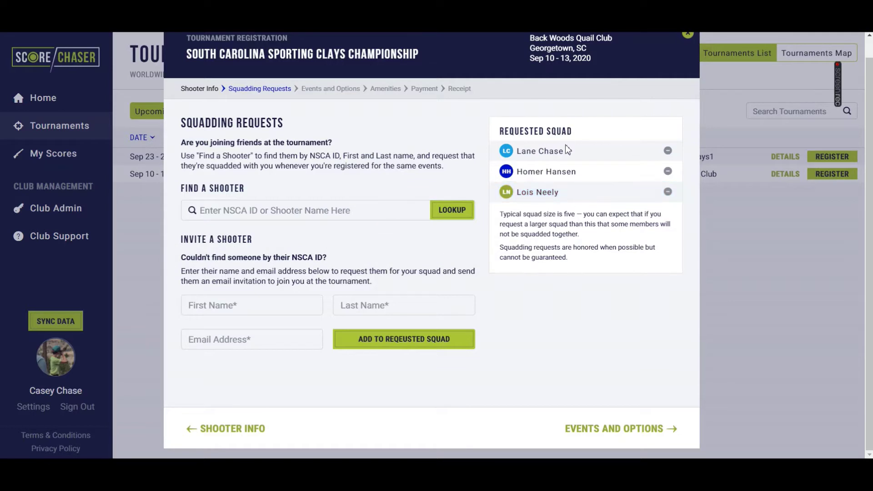
Invite a fourth shooter with their first name, last name and e-mail, adding them to the Requested Squad.
left_click(251, 305)
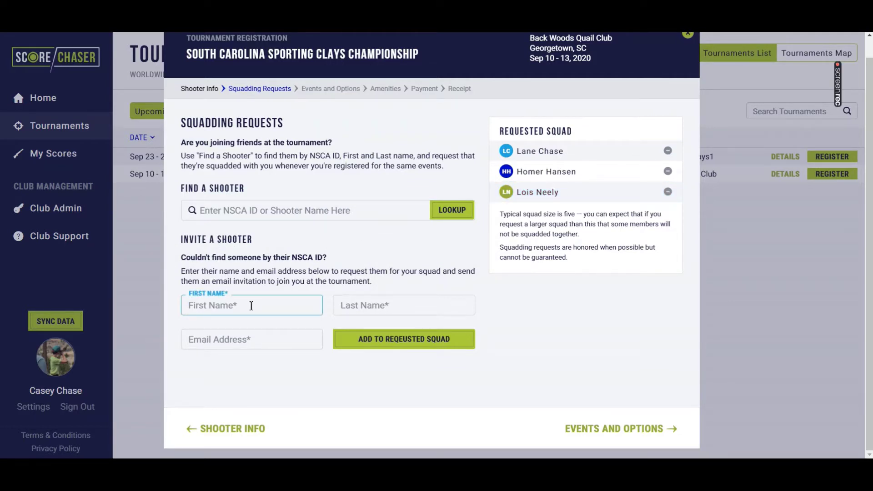
left_click(275, 209)
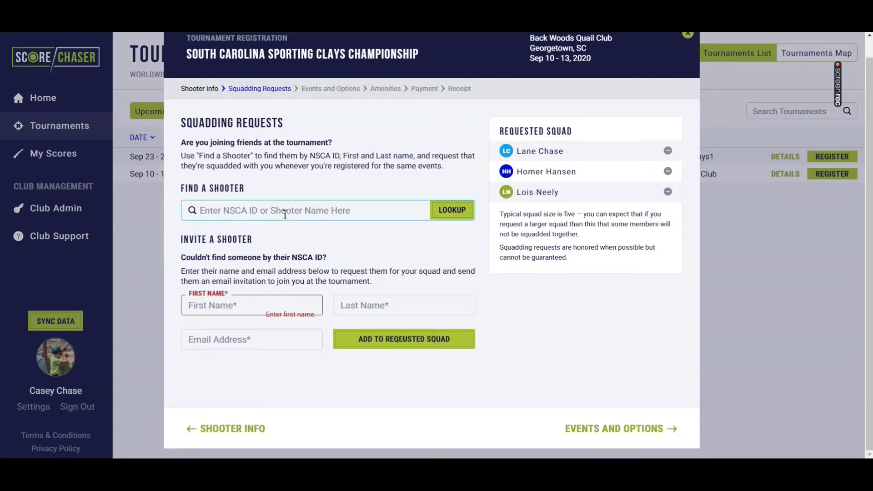
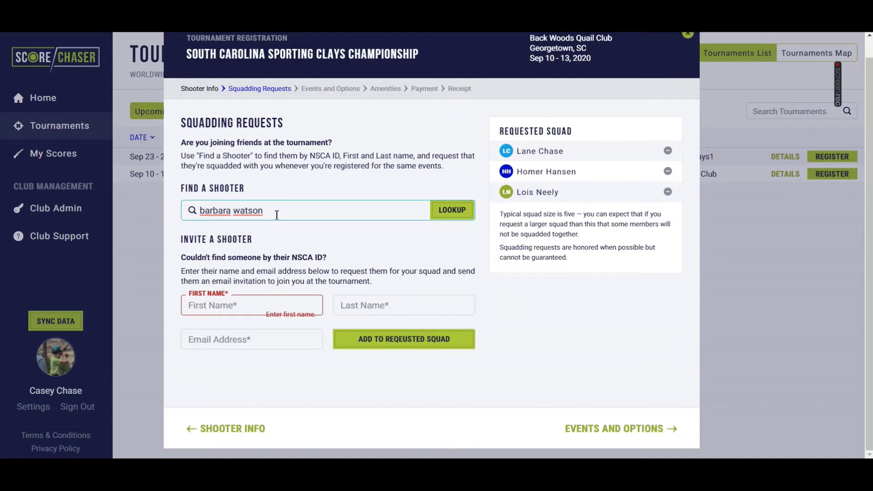
left_click(253, 307)
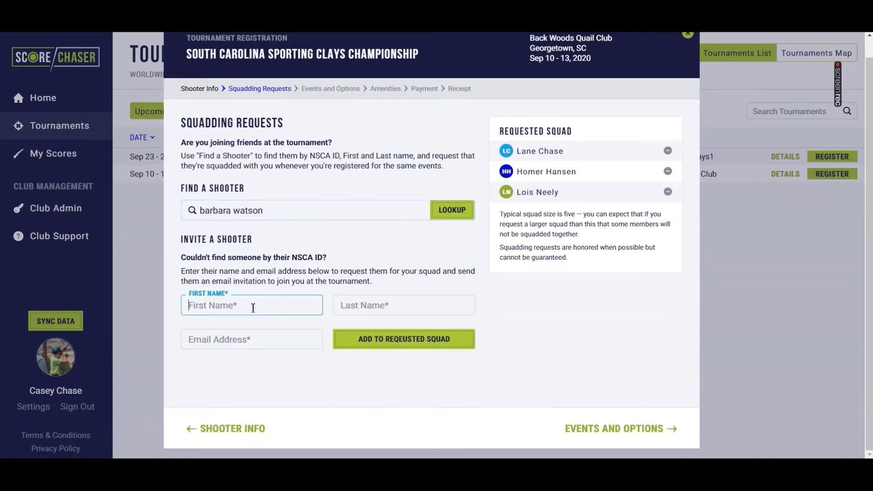
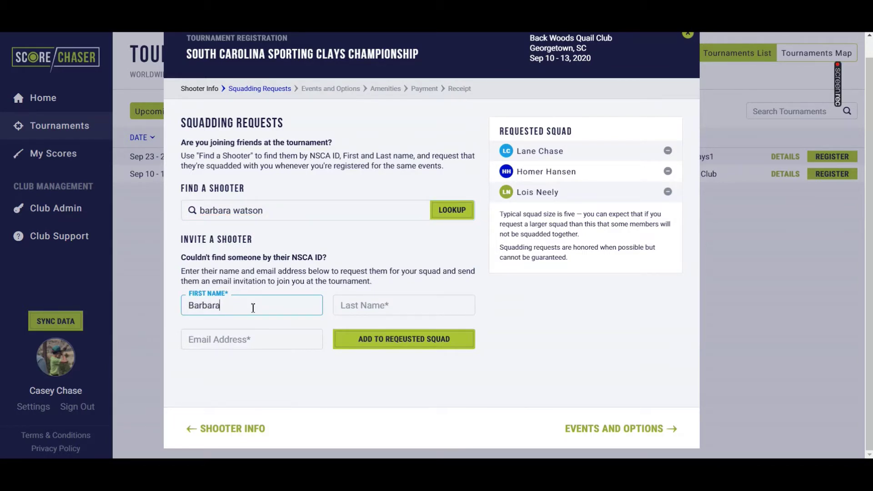
key("Tab")
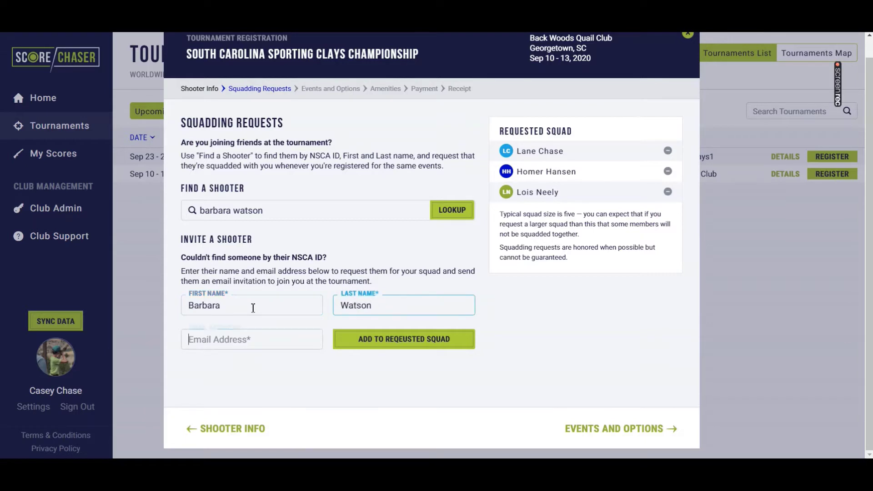
key("Tab")
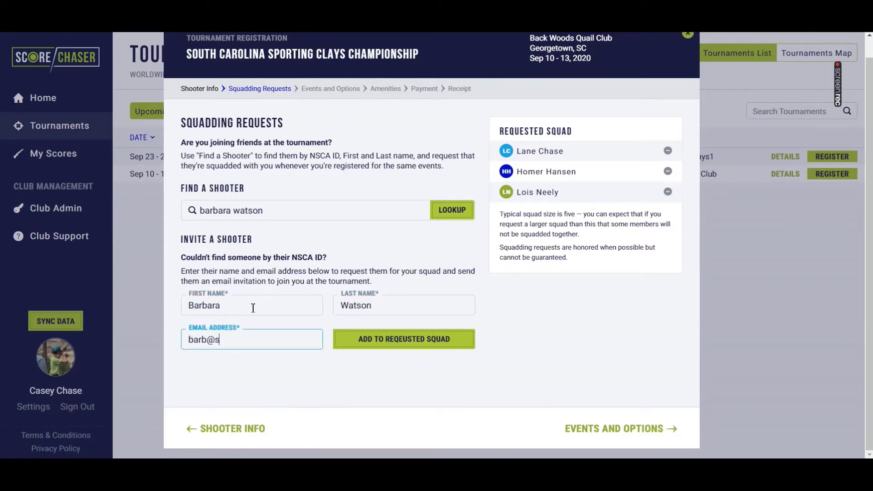
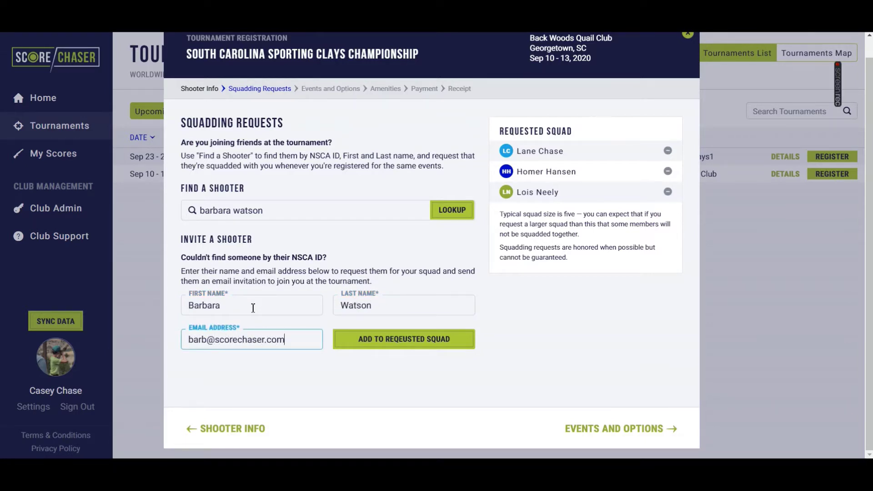
left_click(366, 337)
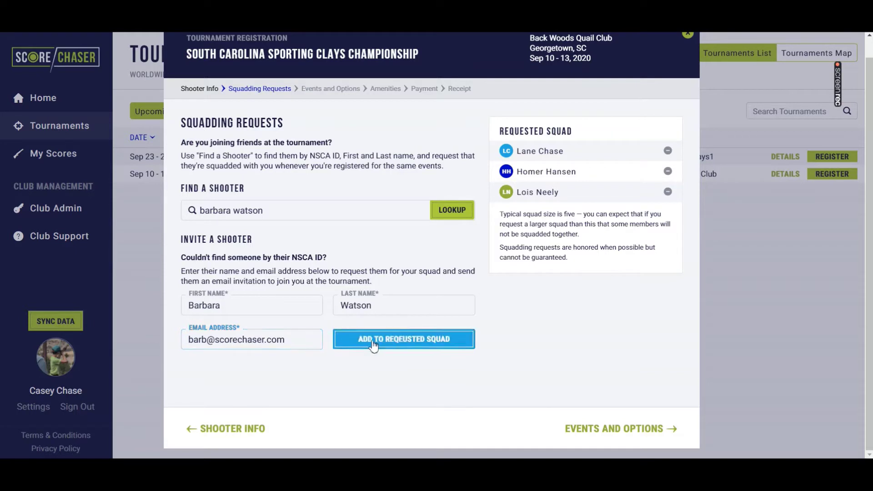
Enter the Main Event with HOA, Class and Lewis options at the 12:00pm Sat rotation.
left_click(625, 431)
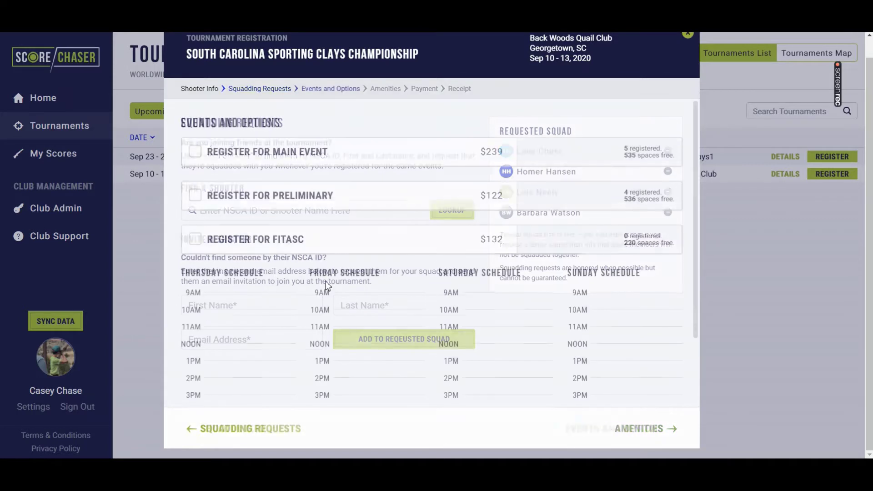
left_click(196, 153)
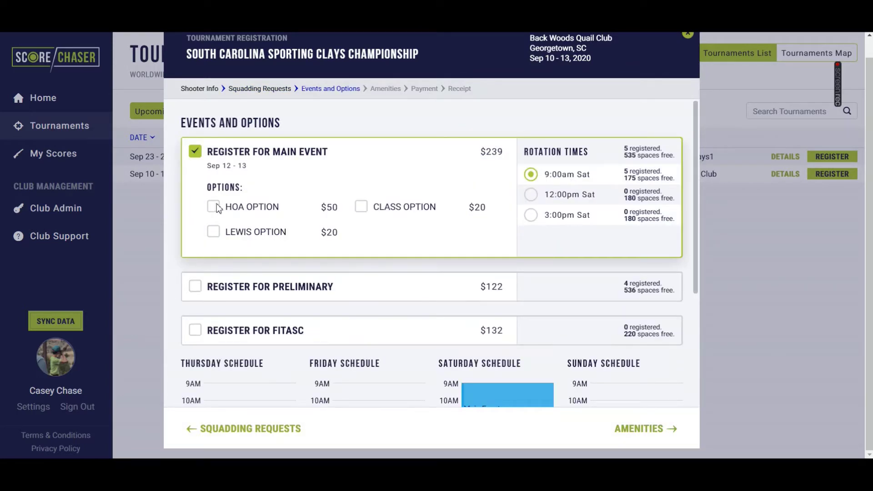
left_click(212, 206)
left_click(362, 208)
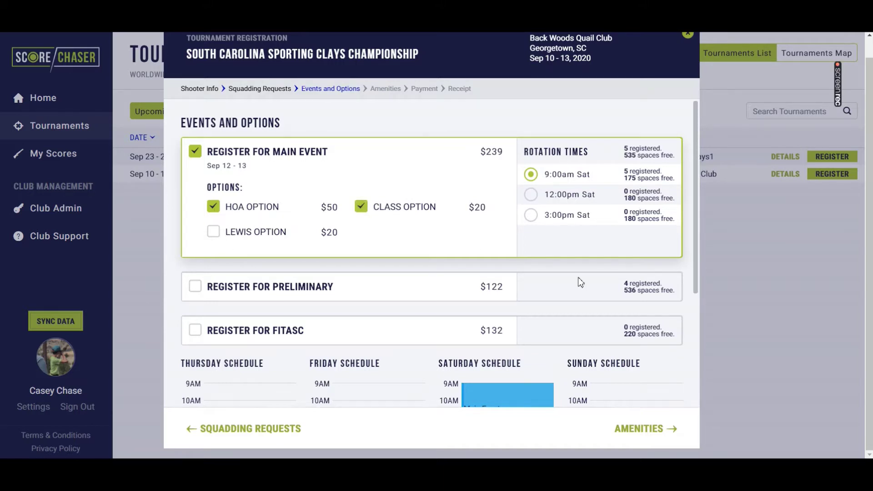
left_click(213, 231)
left_click(530, 195)
Enter the Preliminary with HOA, Lewis and Class options at the 12:00pm Thu rotation.
left_click(196, 286)
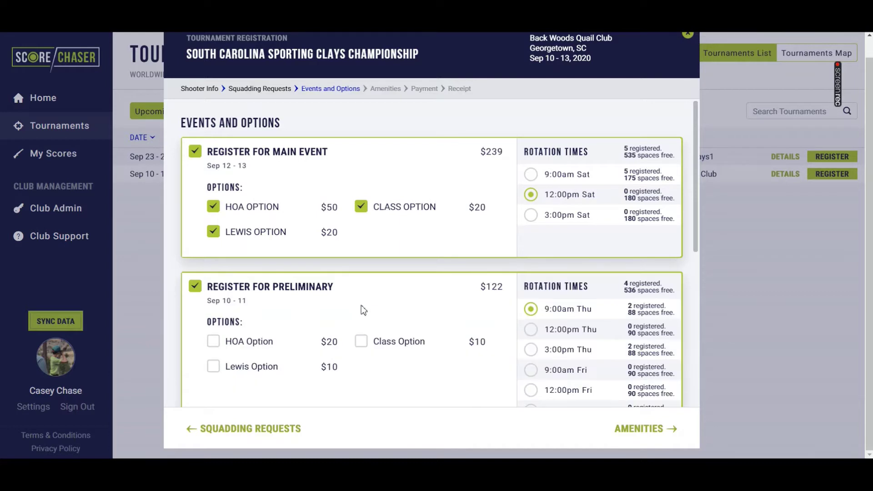
scroll(361, 305, "down", 1)
left_click(214, 285)
left_click(213, 309)
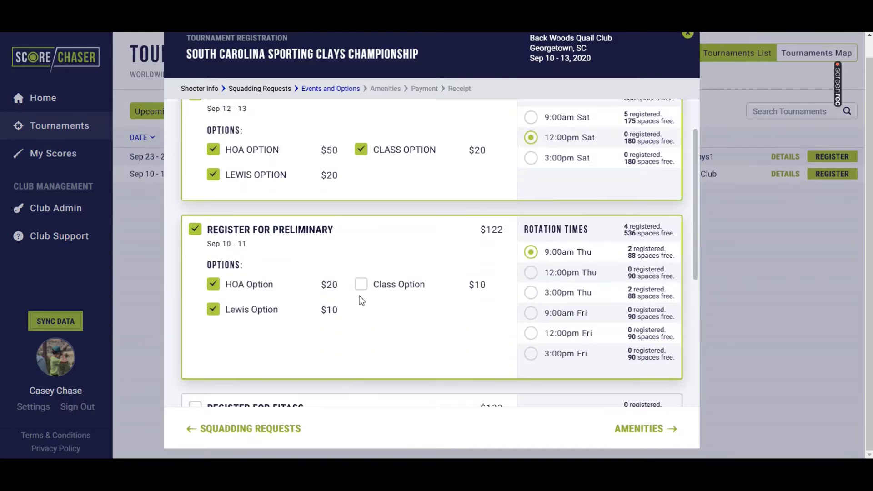
left_click(361, 285)
left_click(532, 275)
scroll(538, 295, "down", 5)
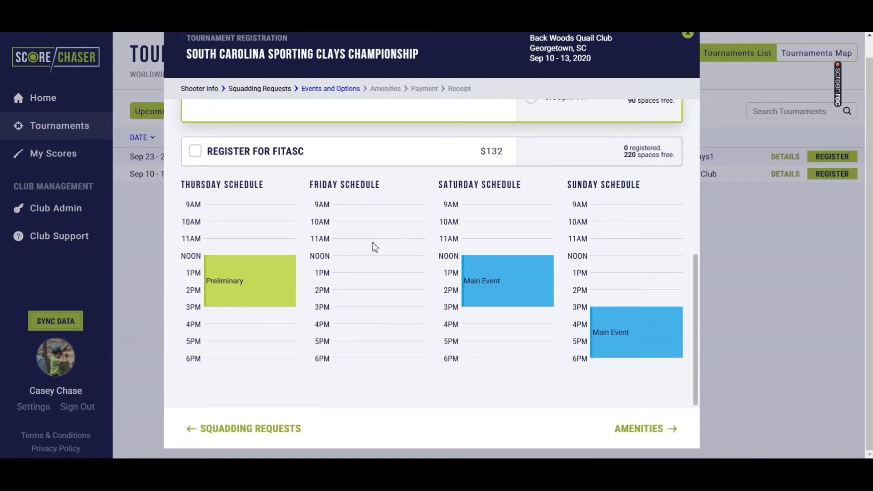
Add the HOA option to the FITASC event.
scroll(423, 330, "up", 3)
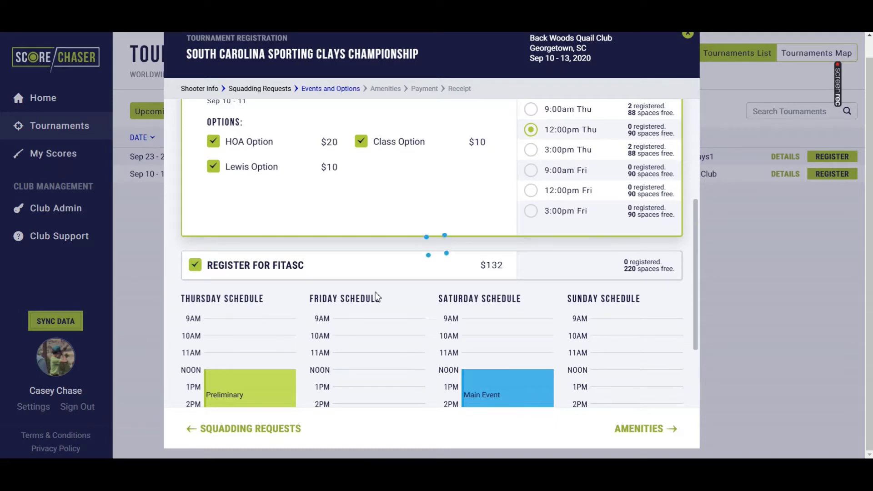
scroll(373, 291, "down", 1)
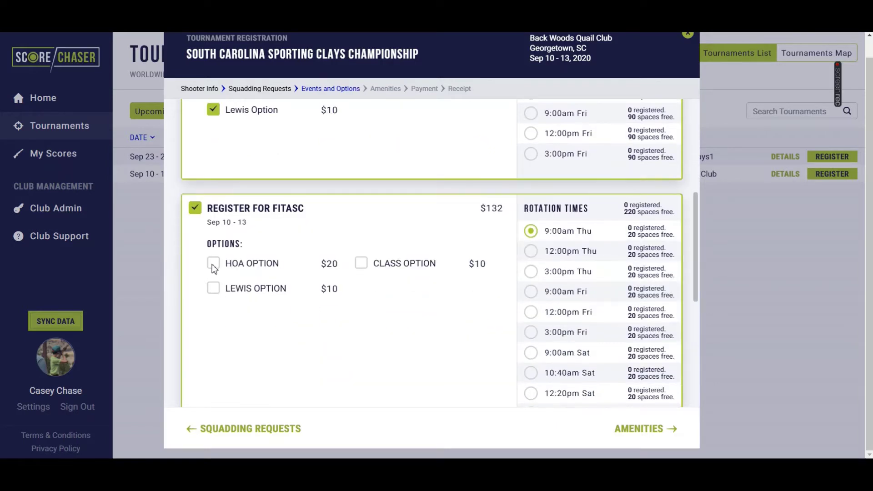
left_click(213, 264)
scroll(366, 313, "up", 3)
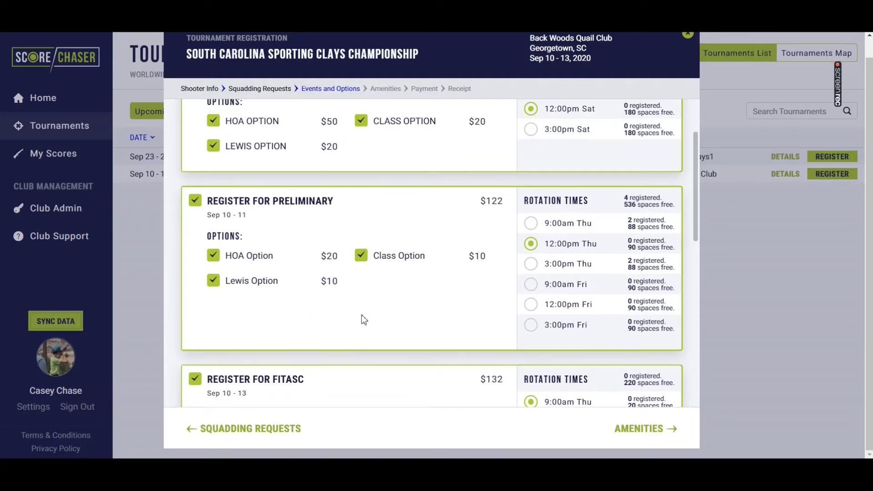
scroll(361, 316, "down", 5)
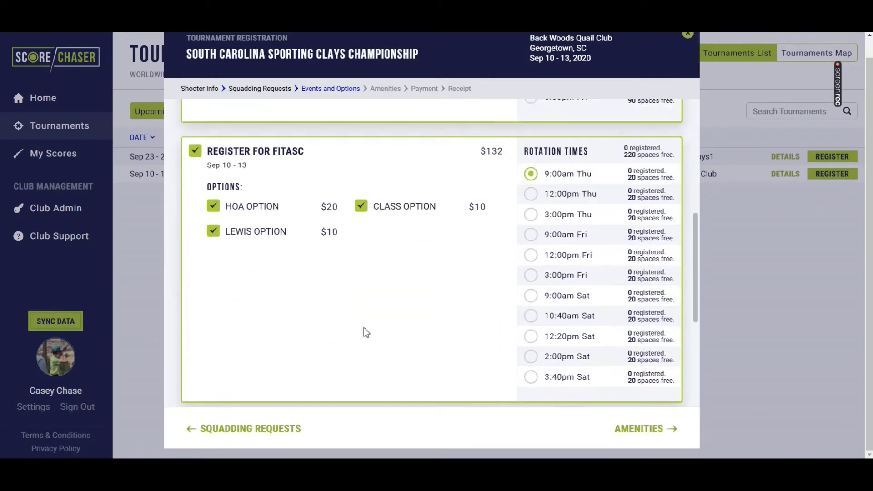
scroll(366, 332, "down", 2)
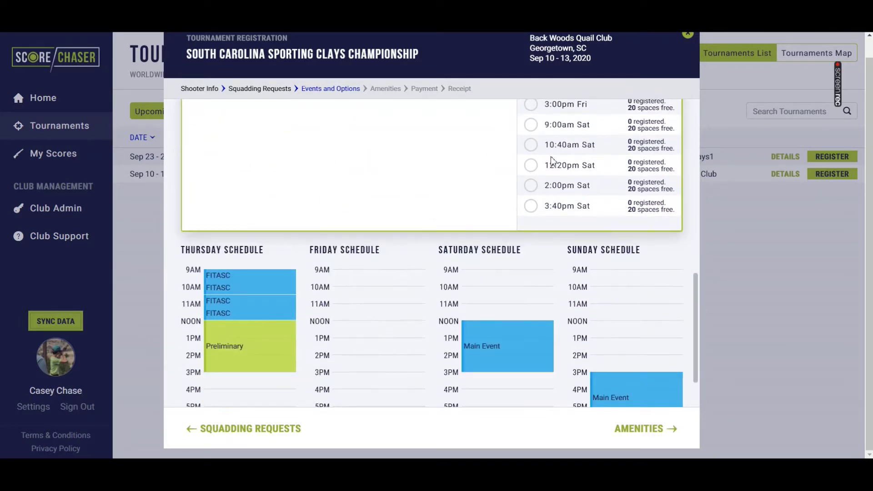
Set the FITASC rotation to 9:00am Saturday and continue to Amenities.
left_click(530, 205)
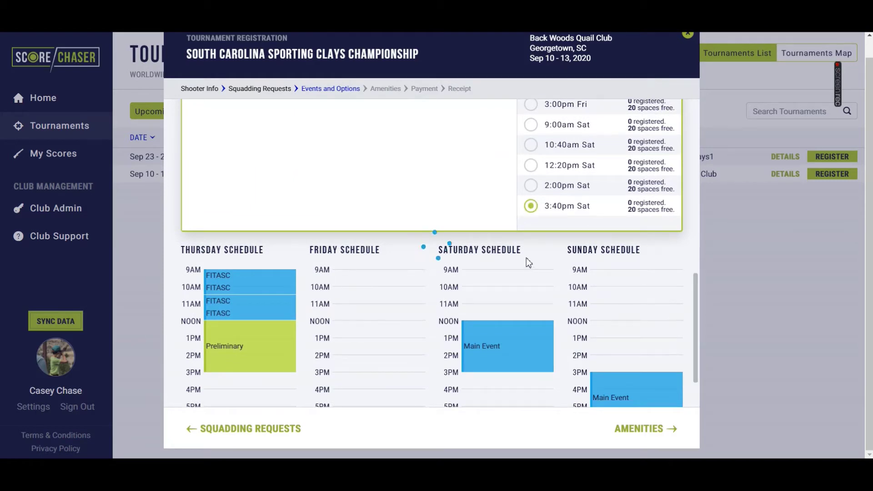
scroll(526, 258, "down", 1)
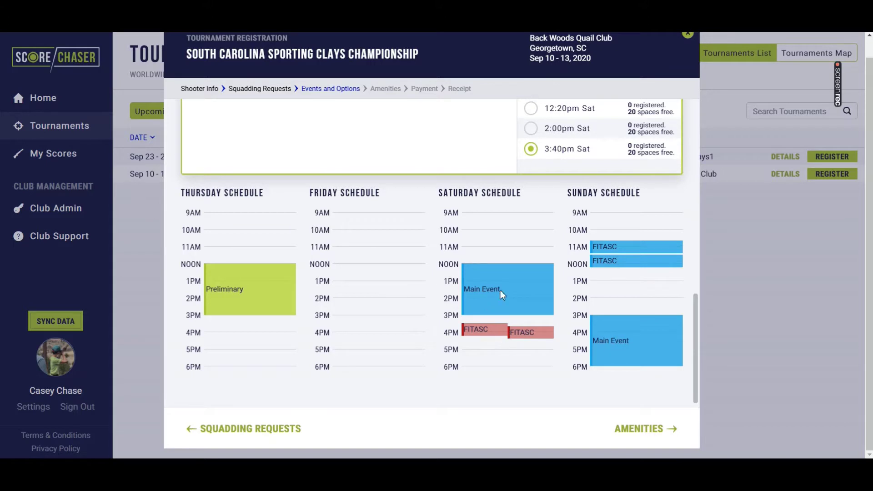
scroll(513, 337, "up", 1)
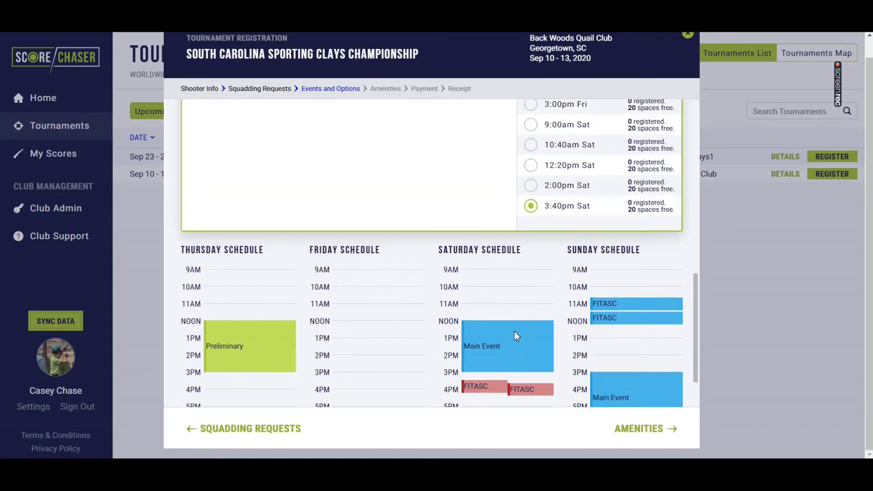
left_click(538, 123)
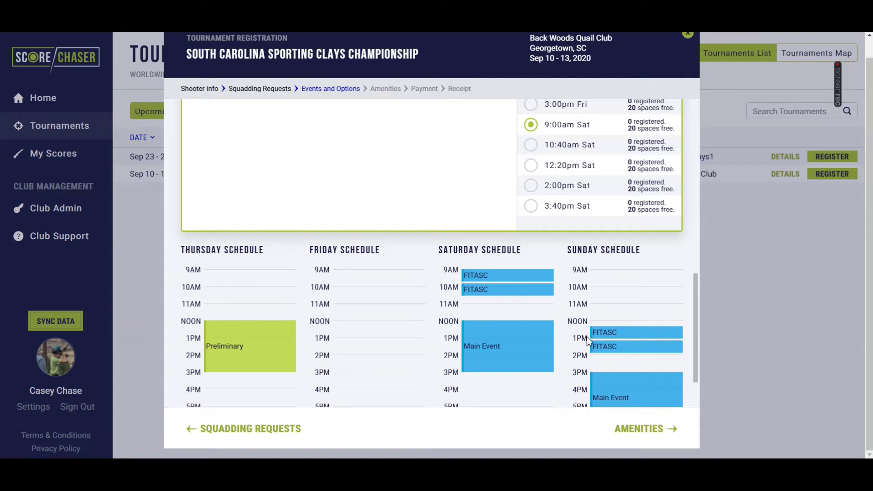
scroll(614, 339, "down", 1)
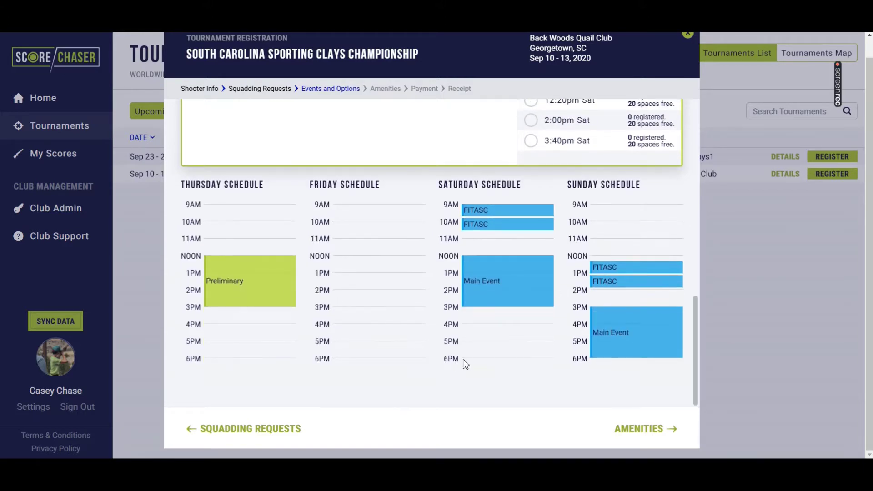
scroll(463, 362, "up", 6)
scroll(464, 363, "up", 2)
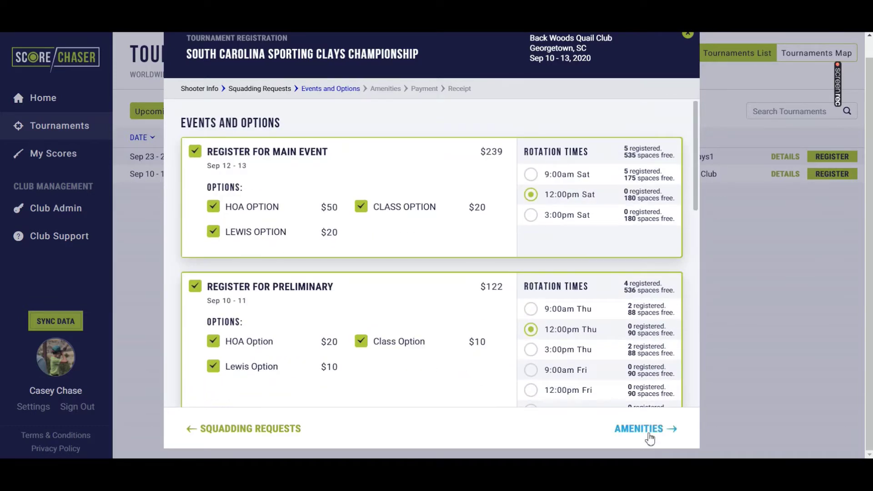
left_click(645, 432)
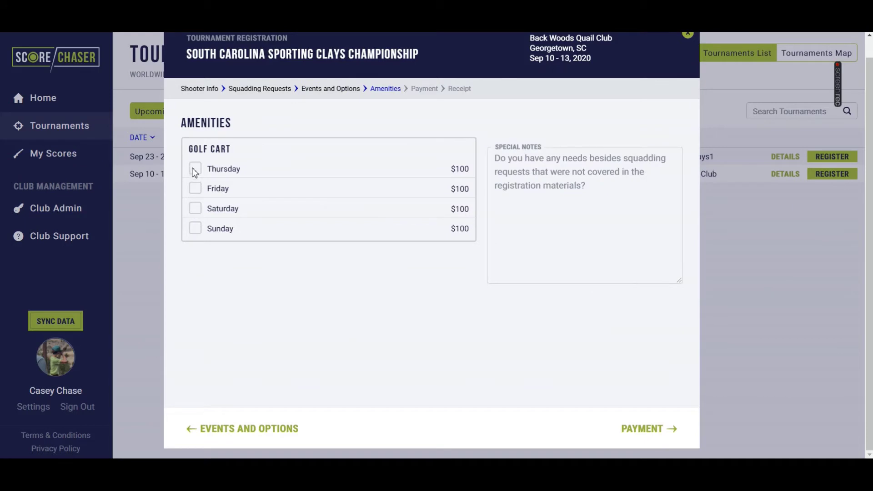
Add $100 golf carts for Thursday and Friday, then proceed to Payment.
left_click(195, 169)
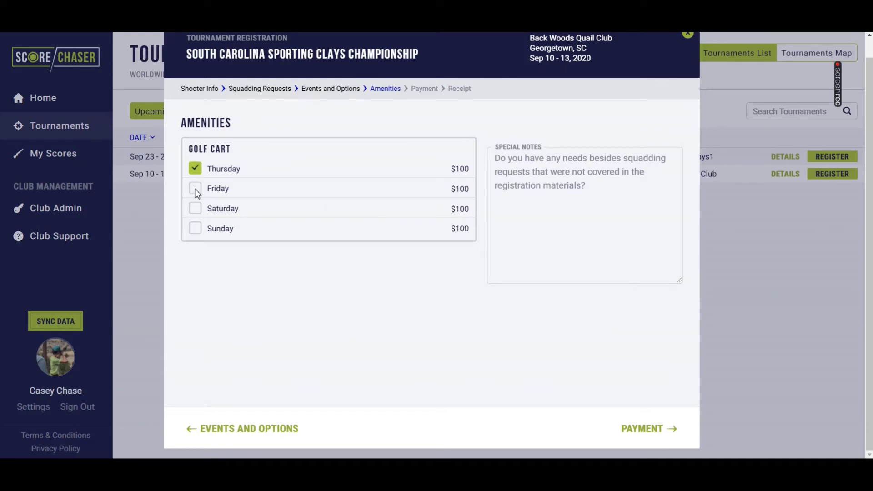
left_click(195, 189)
left_click(546, 186)
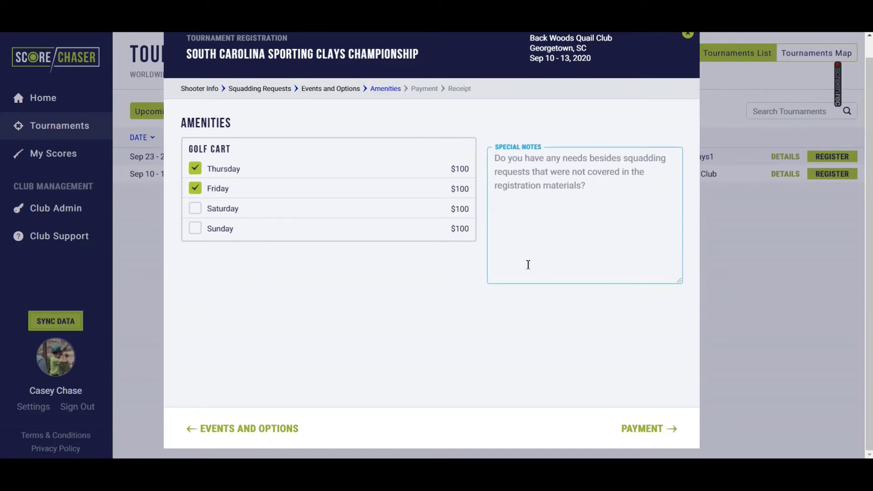
left_click(656, 430)
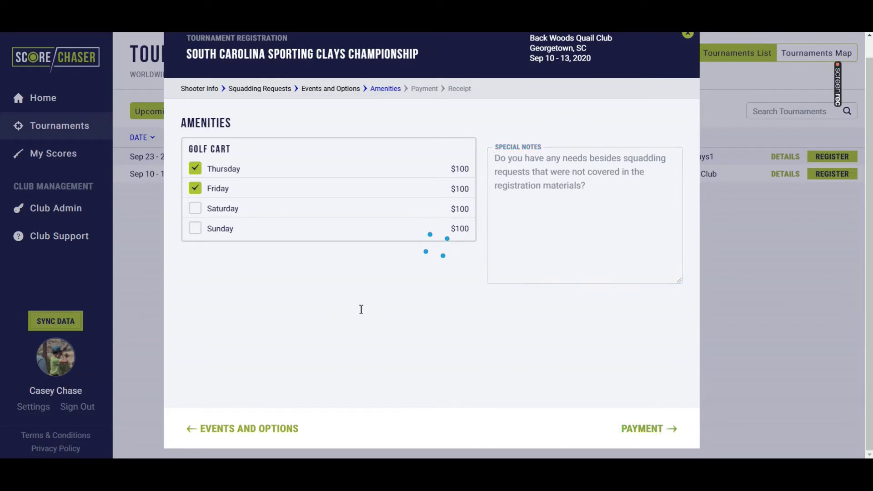
Enter the payer's name and e-mail address, and choose United States as the country.
left_click(374, 145)
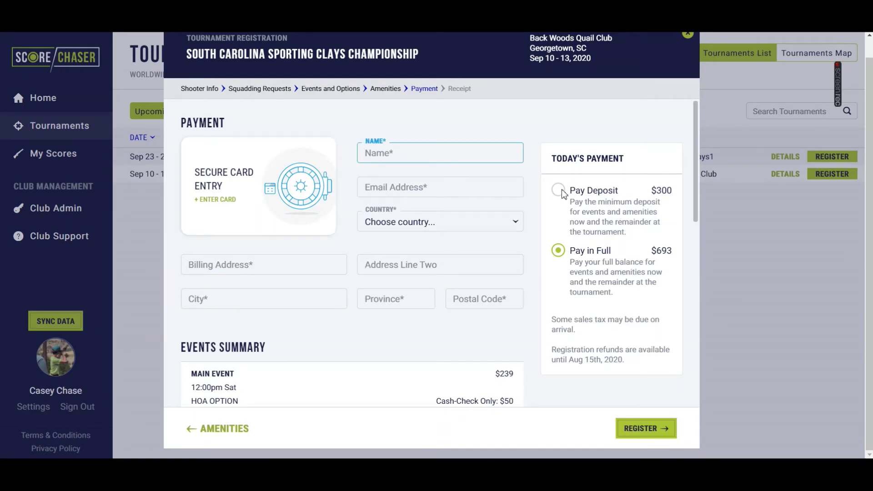
scroll(376, 346, "down", 4)
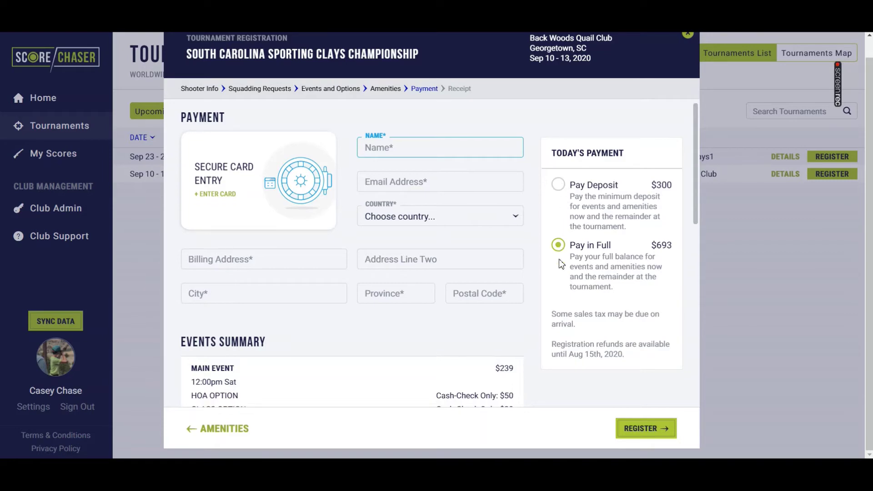
scroll(287, 353, "down", 7)
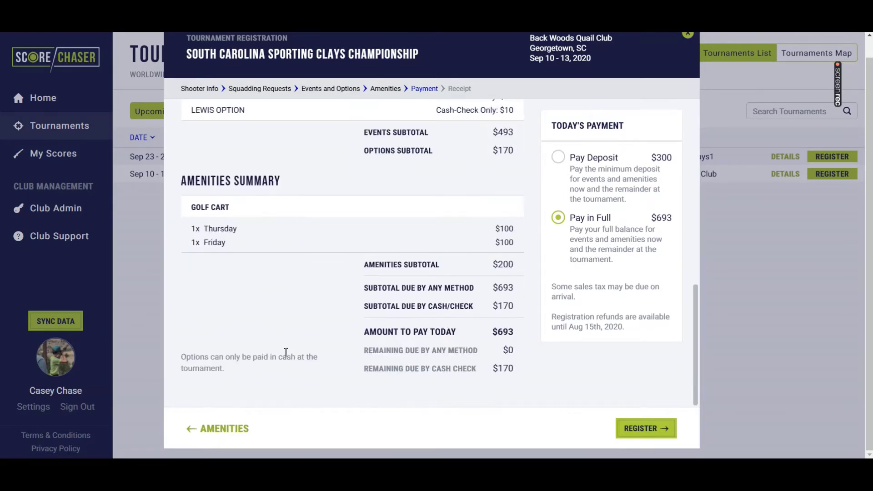
scroll(286, 353, "up", 12)
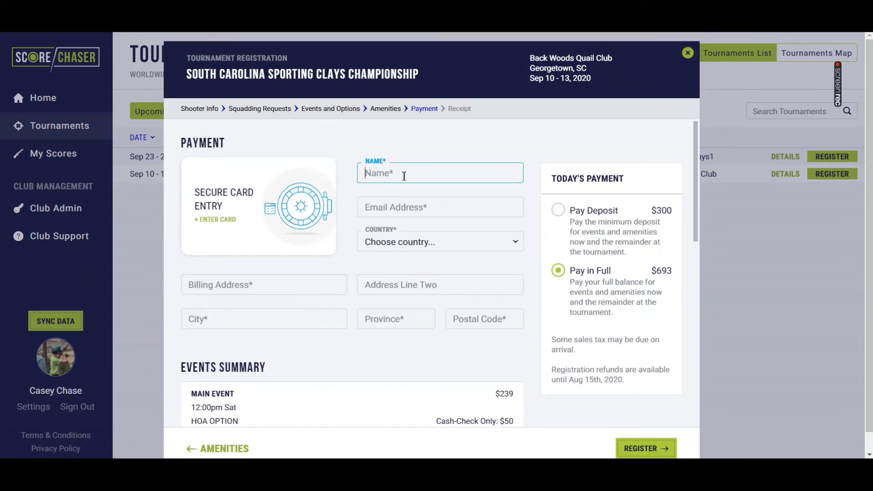
key("Tab")
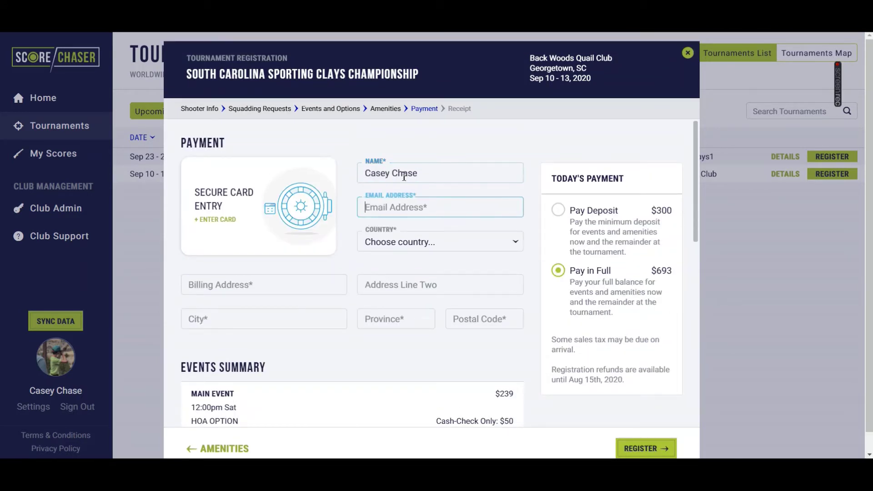
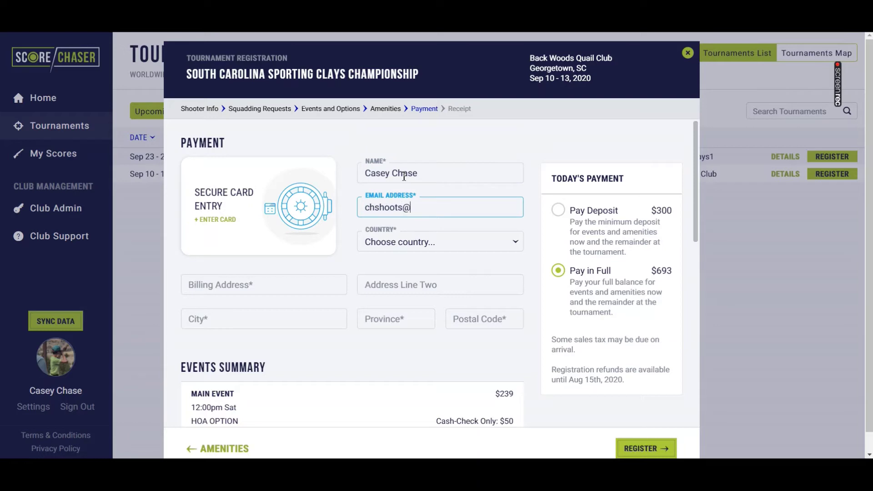
key("Tab")
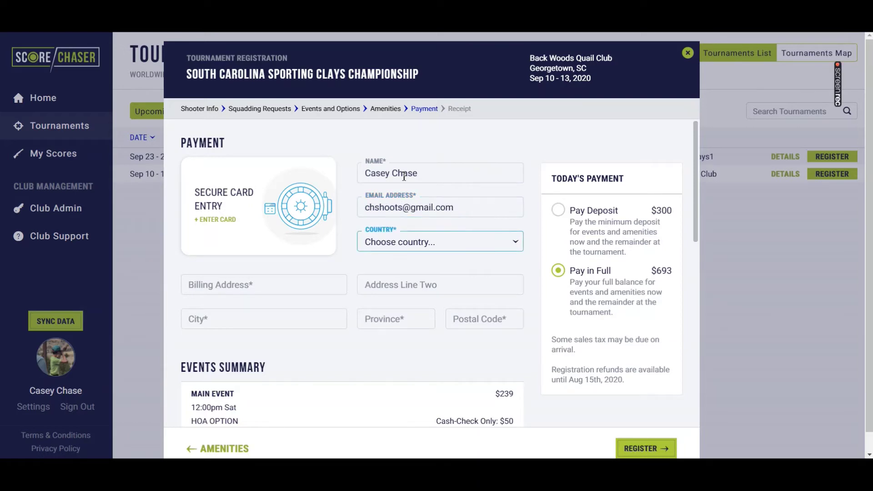
key("Down")
key("Down")
key("Down")
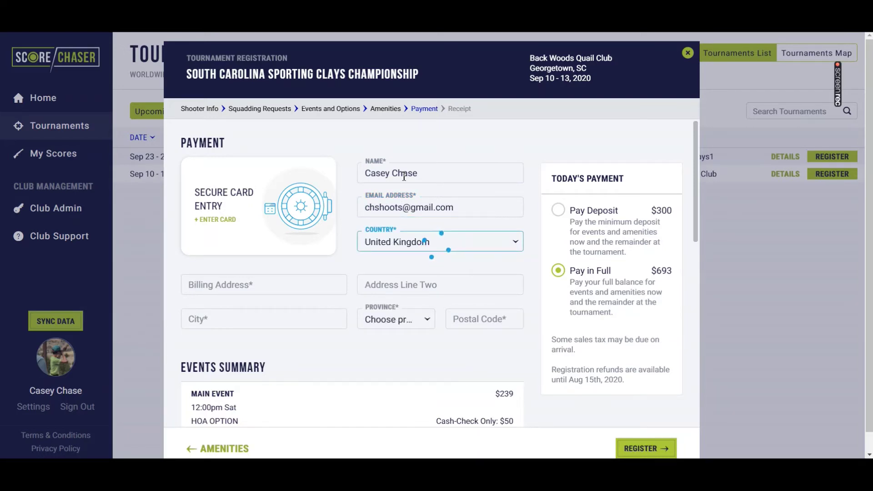
left_click(424, 243)
left_click(432, 60)
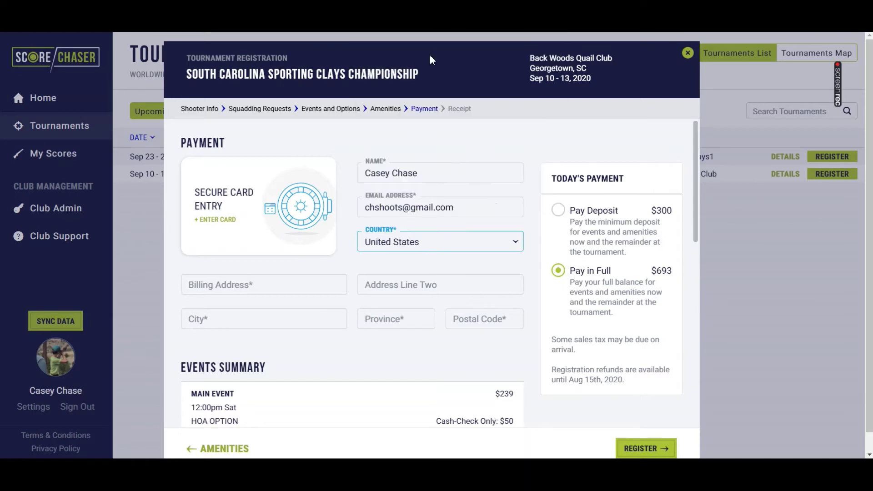
Fill in the billing street address, city, state and ZIP code, then open Secure Card Entry.
left_click(258, 282)
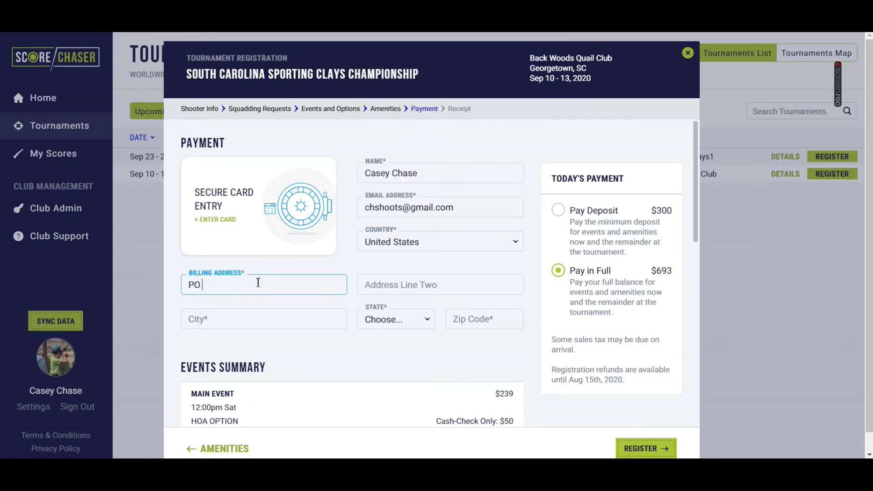
key("Tab")
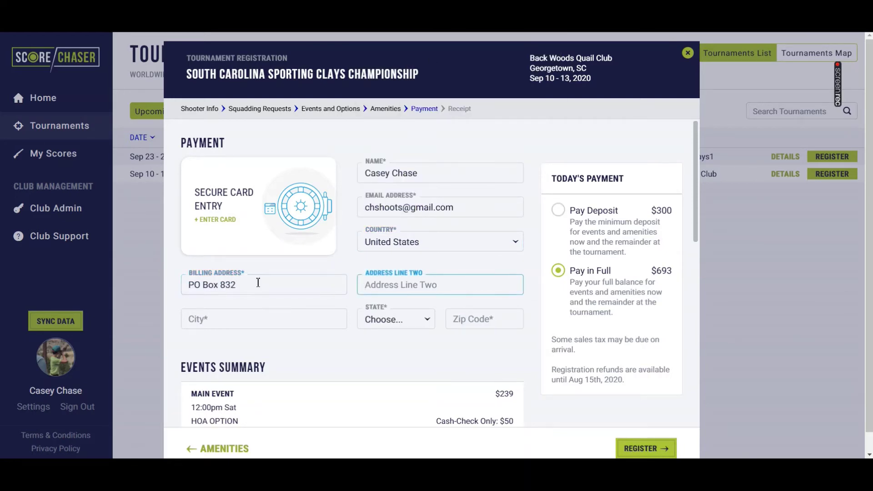
key("Tab")
type("Whitehall")
key("Tab")
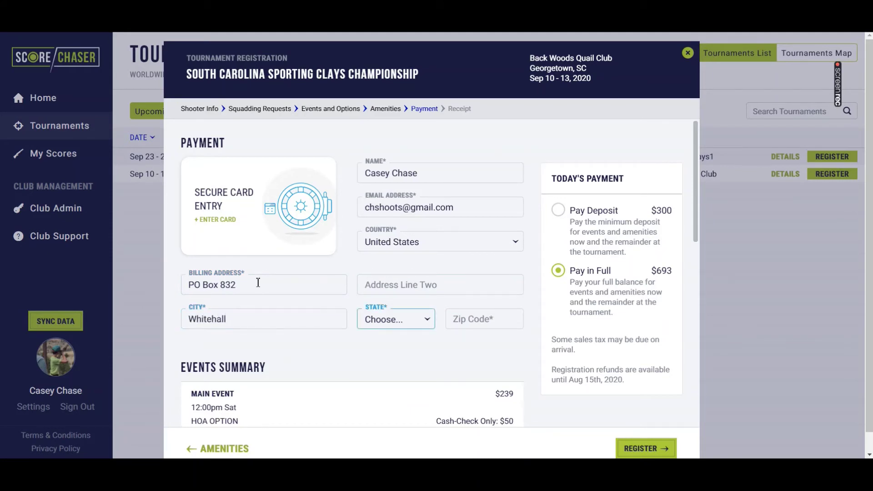
type("marmon")
key("Tab")
type("59759")
scroll(237, 250, "down", 8)
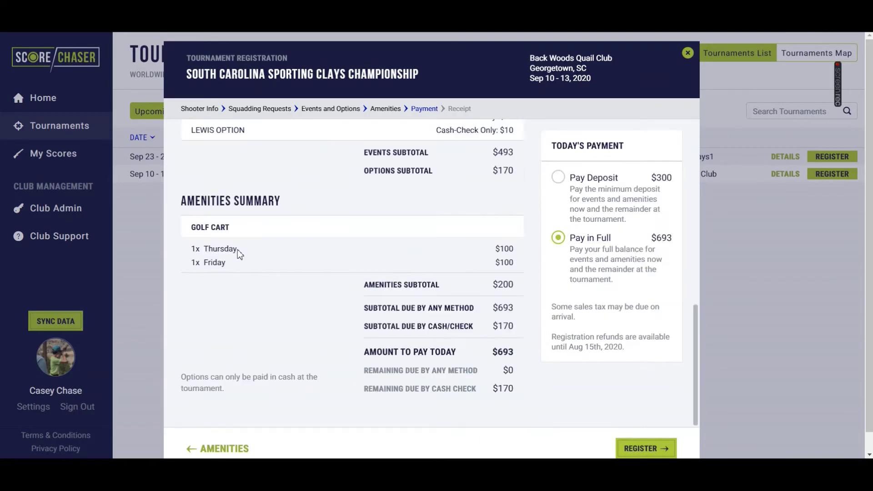
scroll(245, 209, "up", 10)
left_click(245, 209)
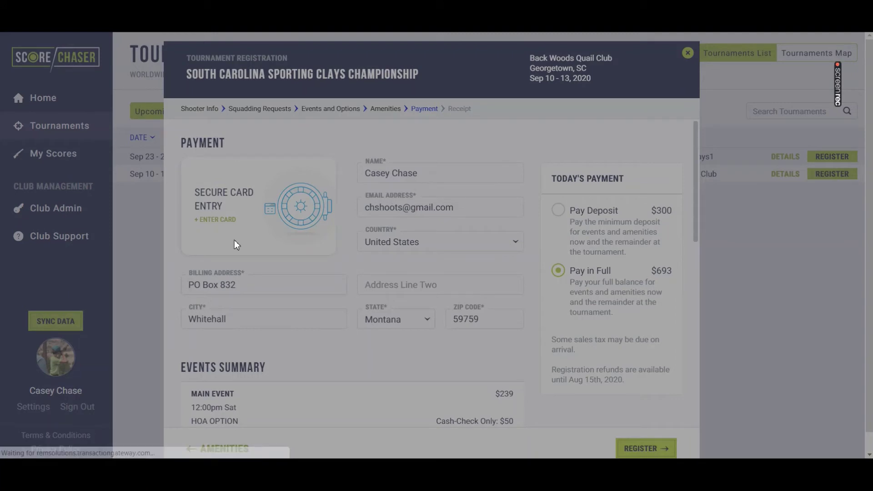
Enter the card number, expiry and CVV securely and submit the card details.
left_click(421, 196)
type("4")
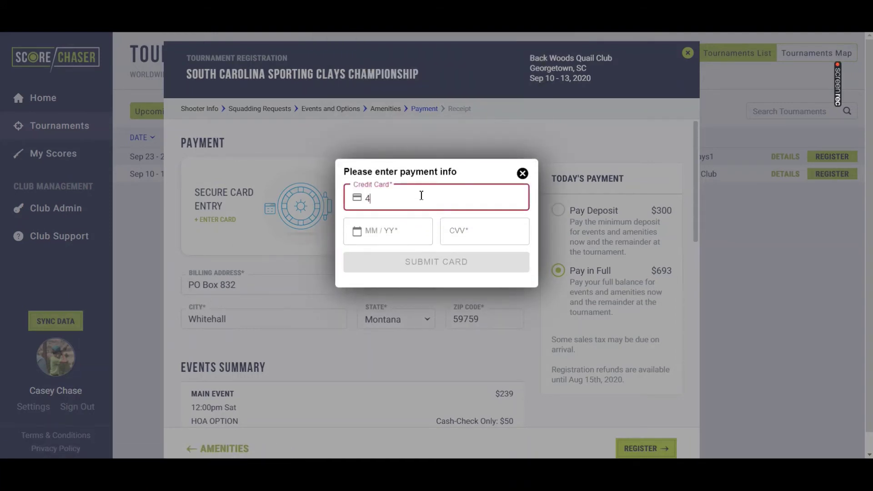
type("111")
type("1111")
type("11111111")
type("10 / 23")
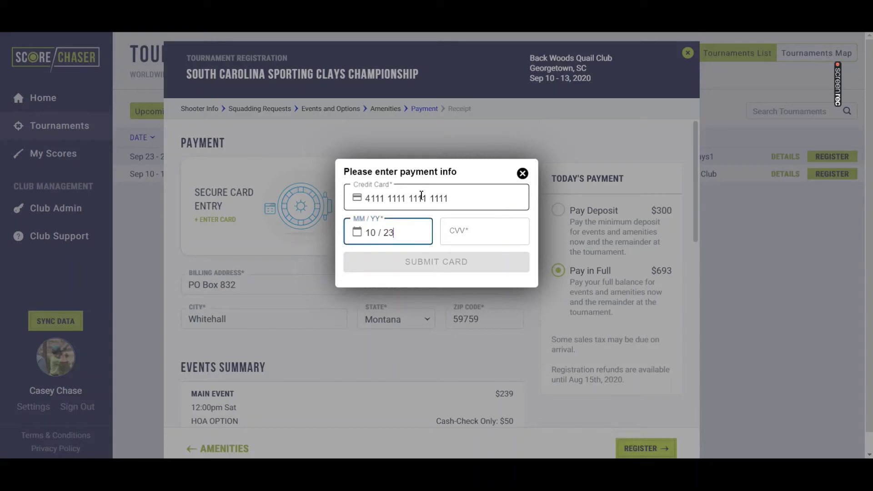
type("999")
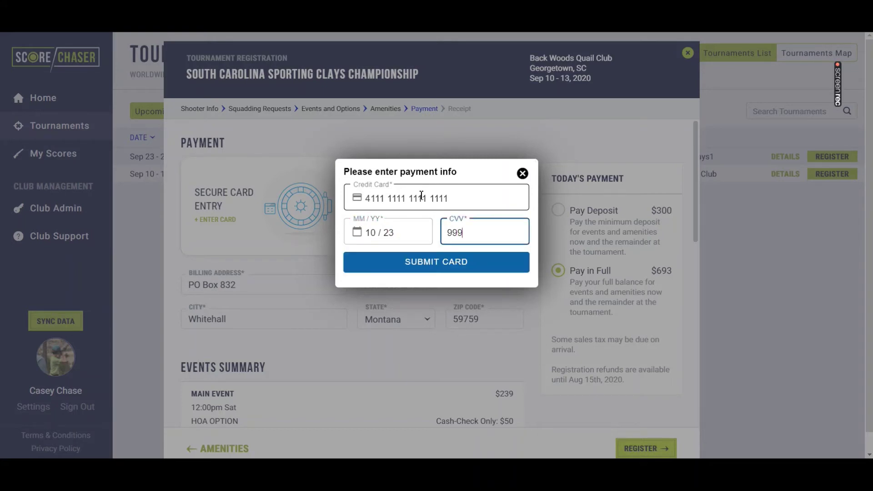
left_click(463, 261)
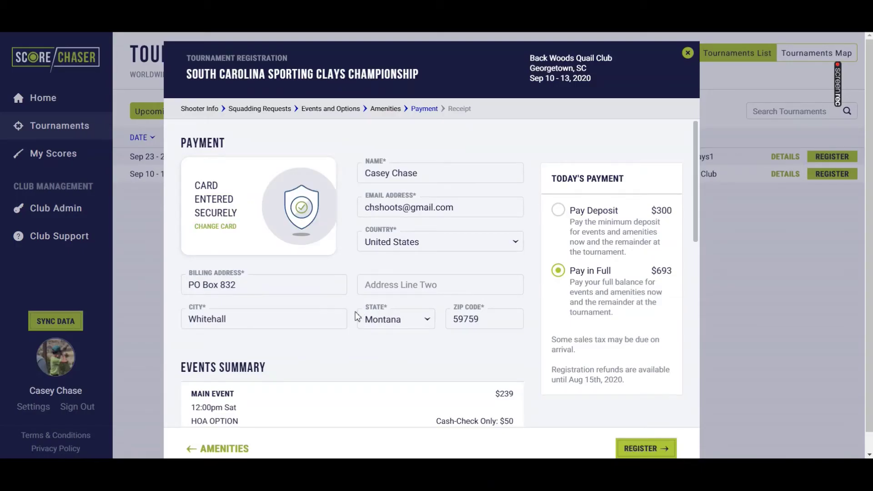
Submit the $693 payment and download the Registration (PDF) schedule from the receipt.
scroll(402, 336, "down", 3)
left_click(641, 448)
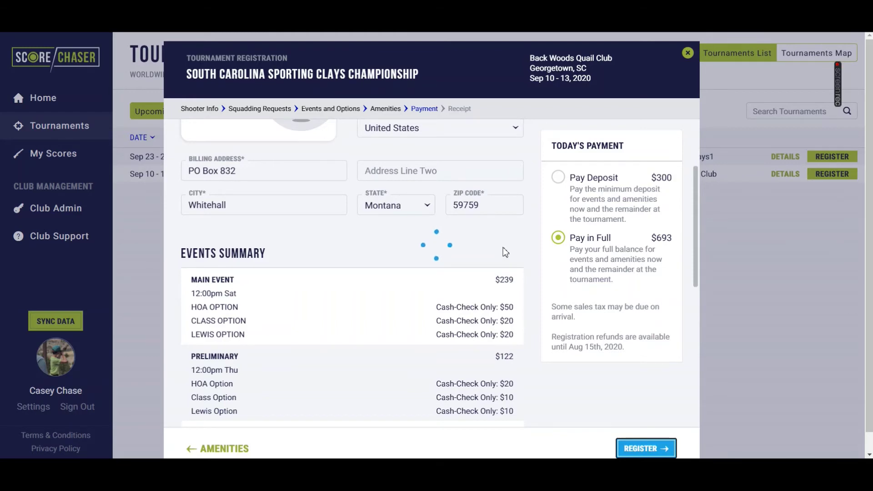
left_click(282, 235)
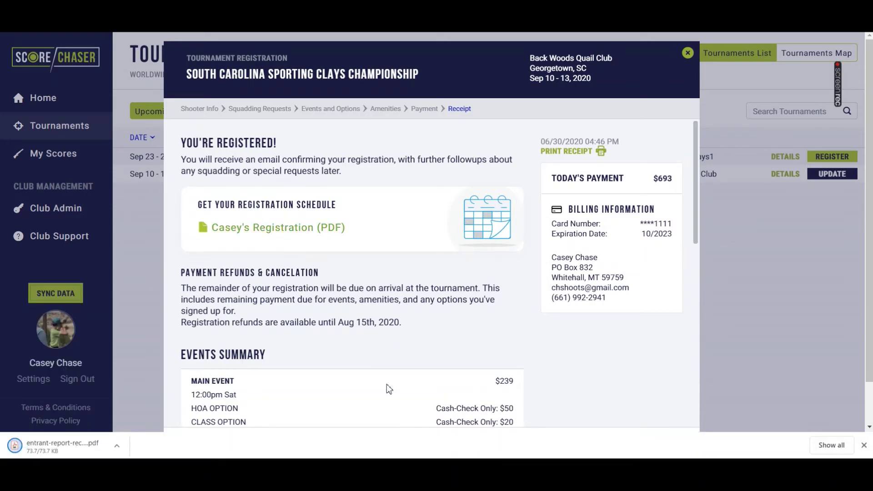
Scroll through the registration receipt PDF in Adobe Acrobat Reader to review it.
scroll(389, 388, "down", 3)
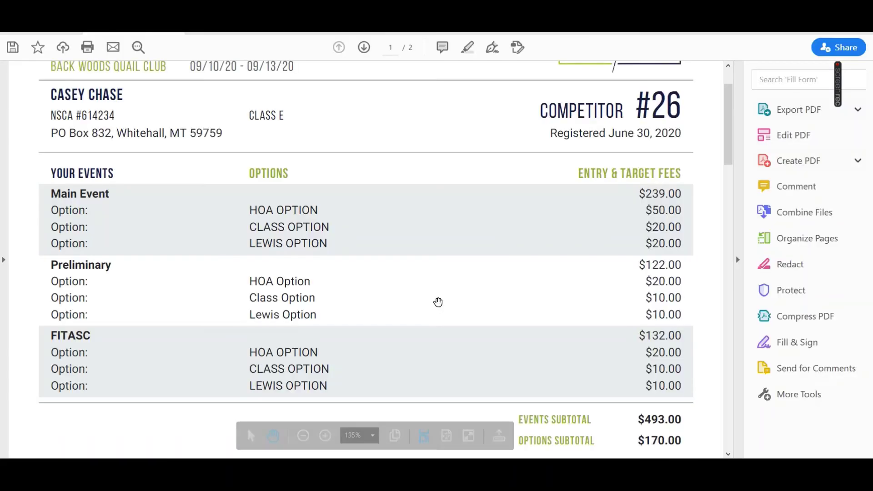
scroll(437, 302, "down", 10)
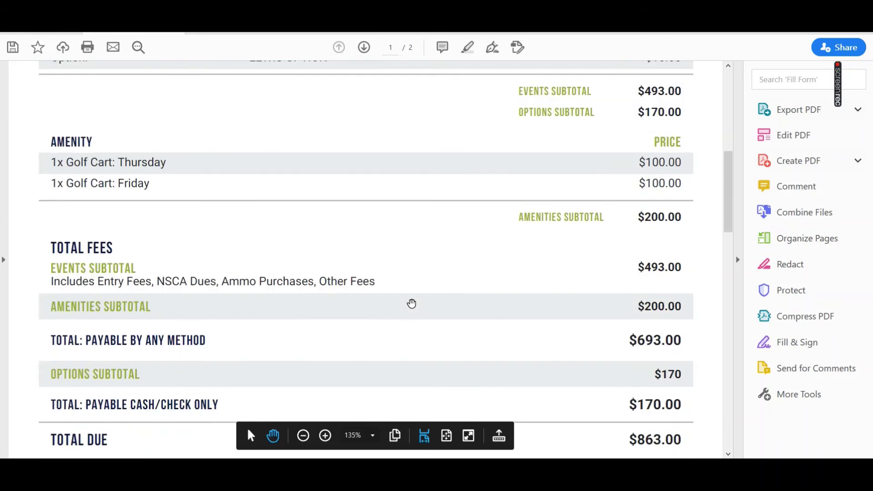
scroll(409, 304, "down", 10)
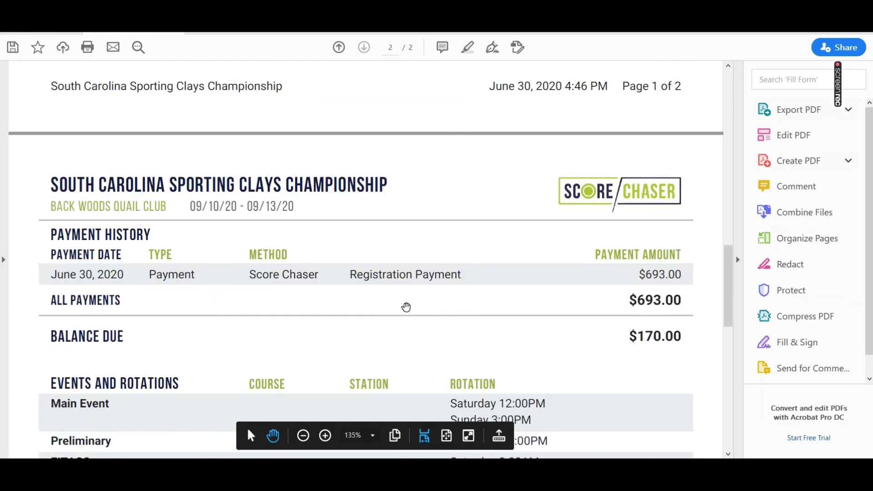
scroll(406, 307, "down", 10)
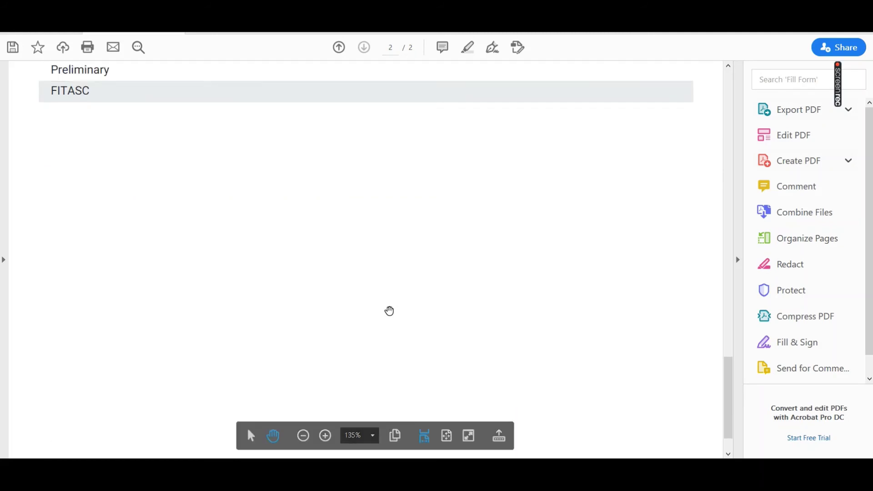
scroll(389, 311, "up", 8)
scroll(389, 309, "up", 8)
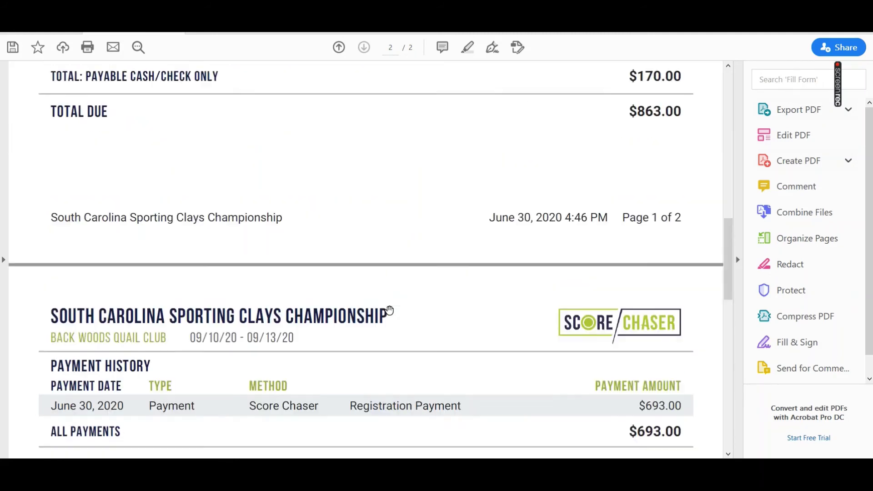
Close the receipt PDF without saving and switch to the Gmail confirmation email.
key("ctrl+w")
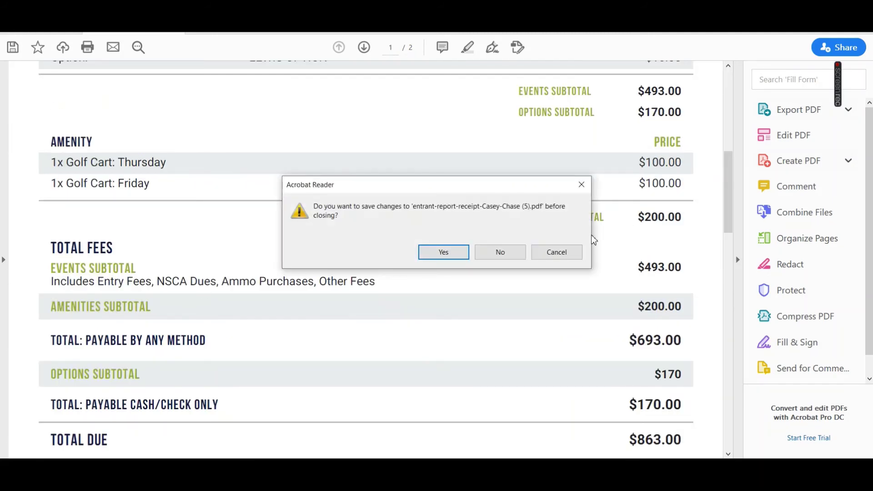
left_click(515, 250)
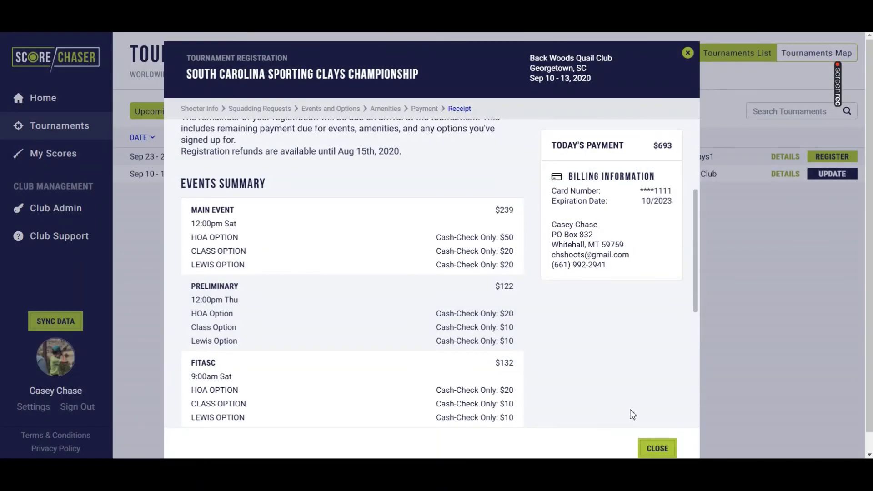
key("ctrl+Tab")
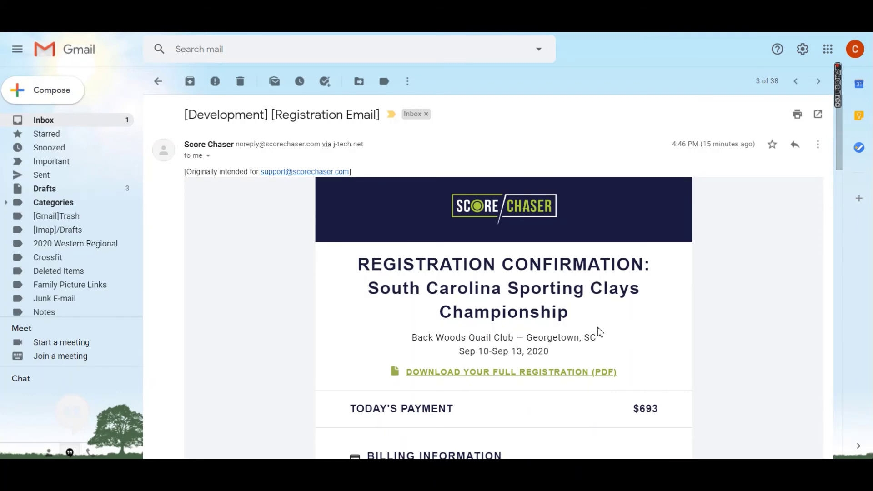
Read the $693 registration confirmation email to its footer, then view the Squad Request email.
scroll(596, 332, "down", 1)
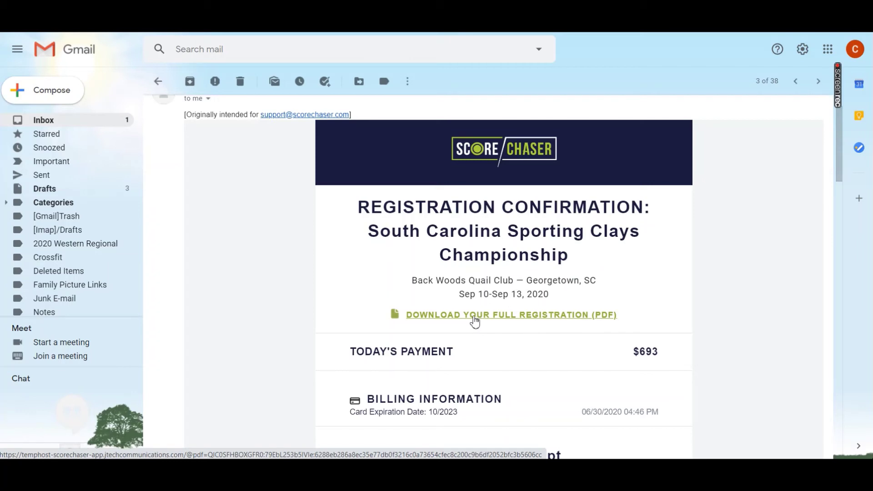
scroll(474, 321, "down", 3)
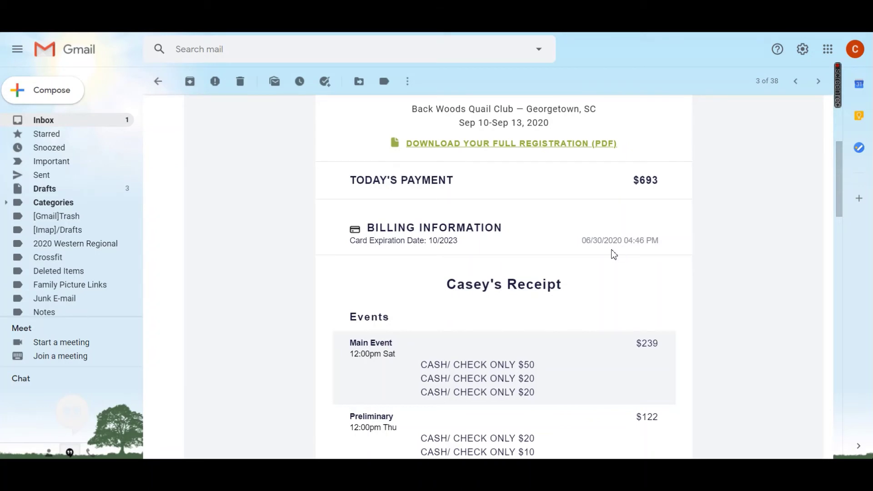
scroll(647, 292, "down", 2)
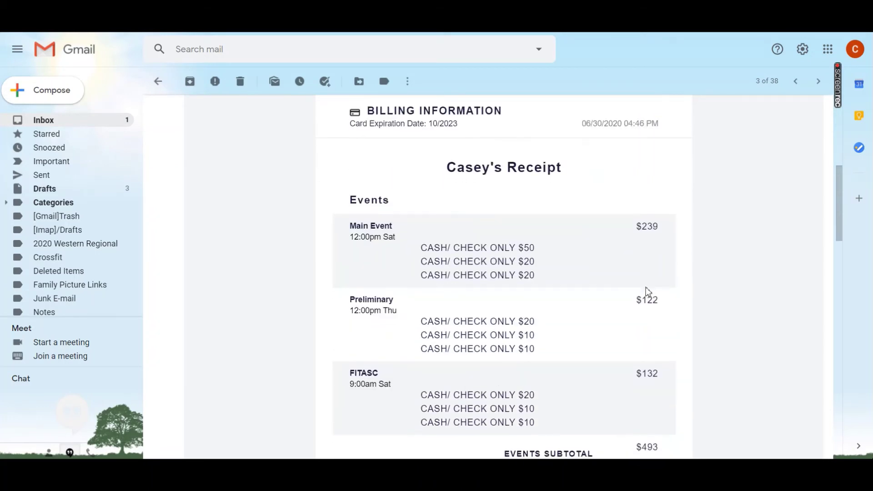
scroll(648, 291, "down", 1)
scroll(648, 298, "down", 5)
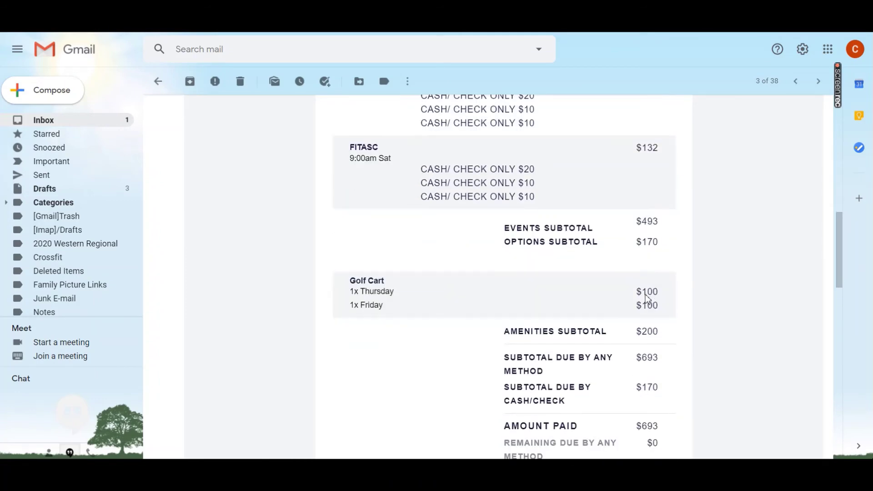
scroll(647, 296, "down", 6)
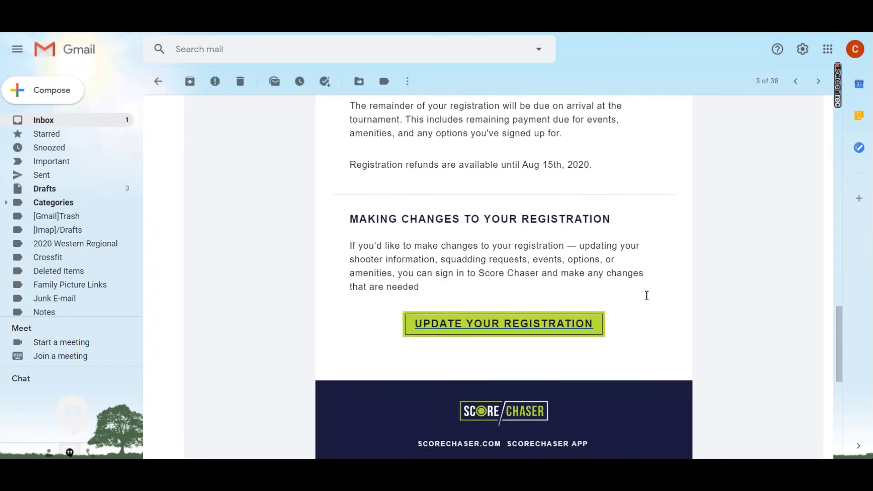
scroll(646, 296, "down", 1)
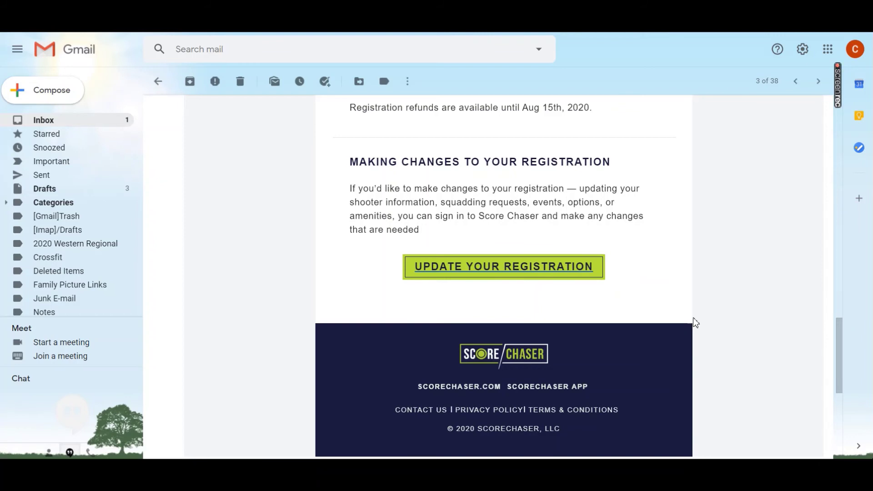
left_click(840, 94)
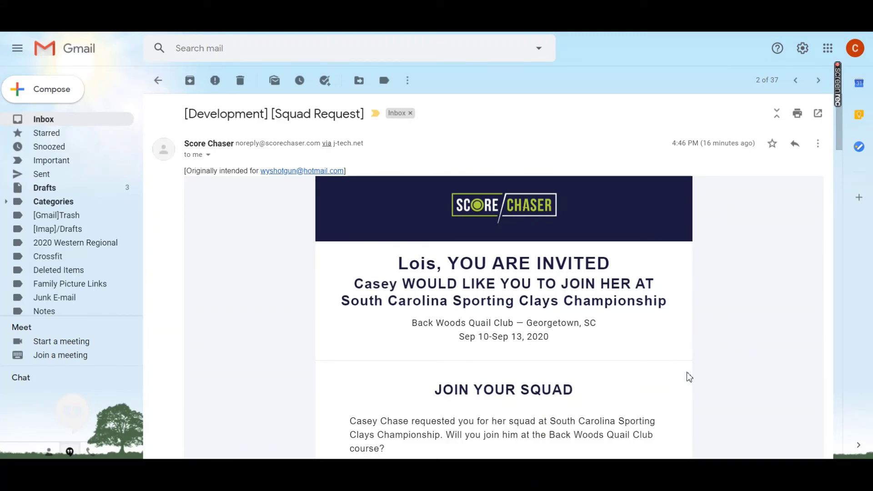
Review each squad invitation message in the Squad Request thread for the championship.
scroll(601, 351, "down", 1)
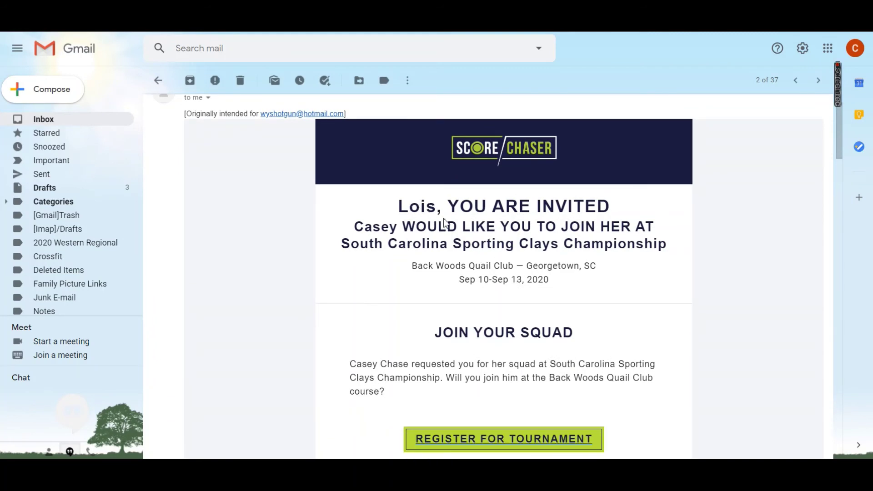
scroll(446, 230, "down", 1)
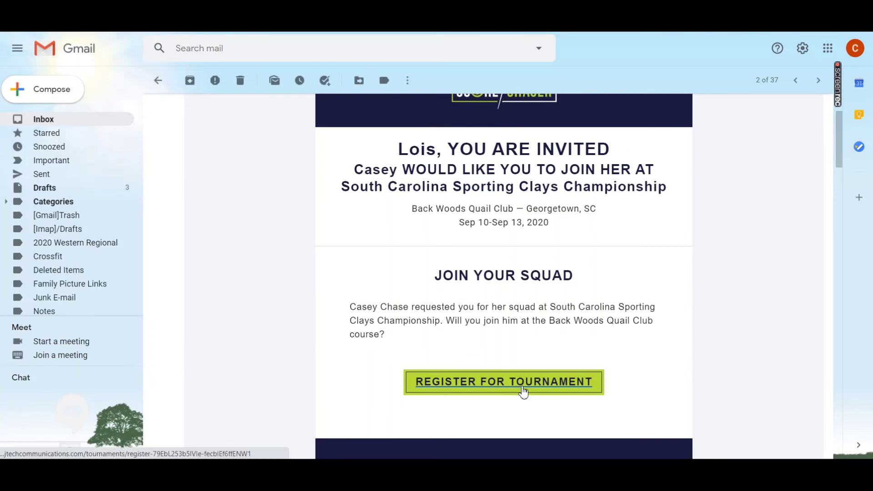
scroll(523, 392, "down", 4)
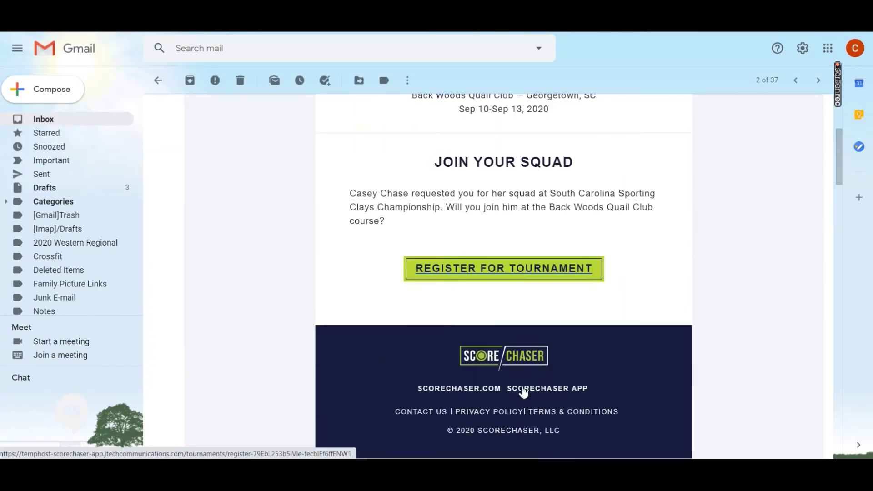
scroll(523, 392, "down", 6)
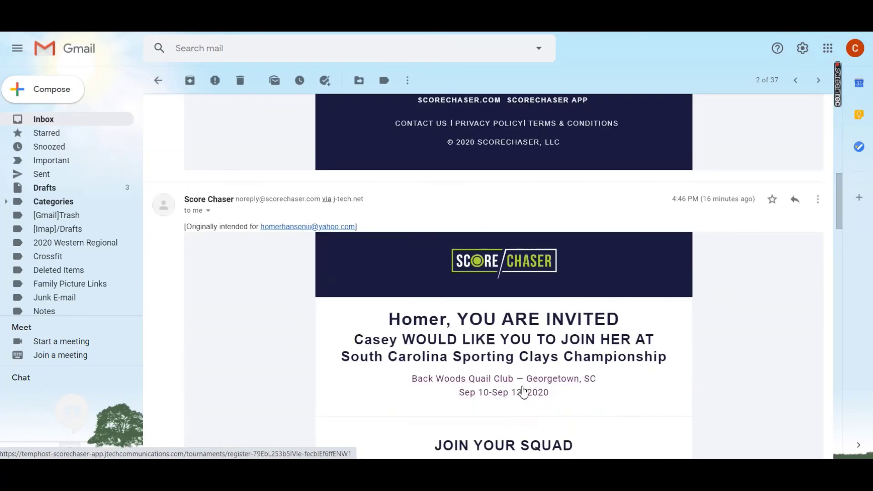
scroll(521, 386, "down", 10)
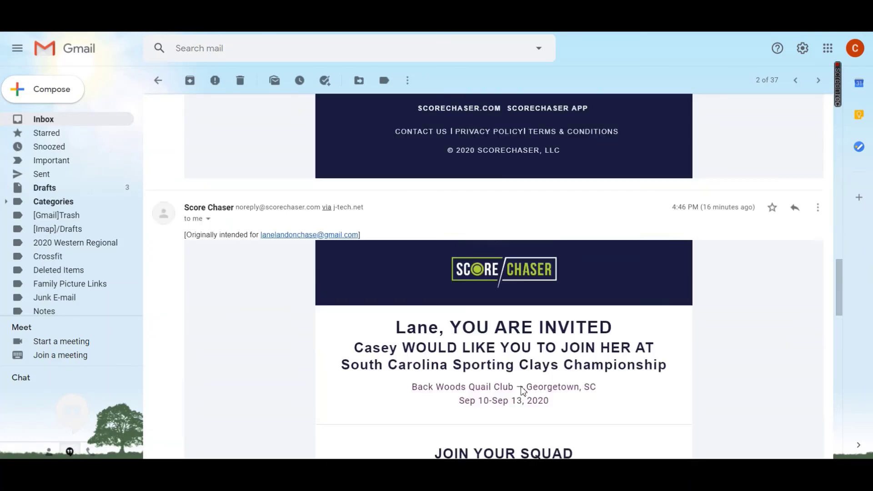
scroll(520, 387, "down", 9)
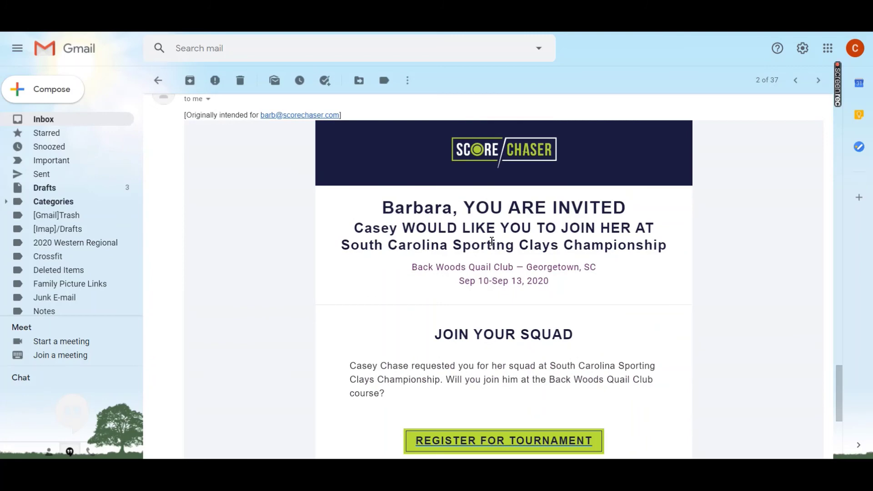
scroll(535, 329, "down", 4)
scroll(537, 341, "up", 3)
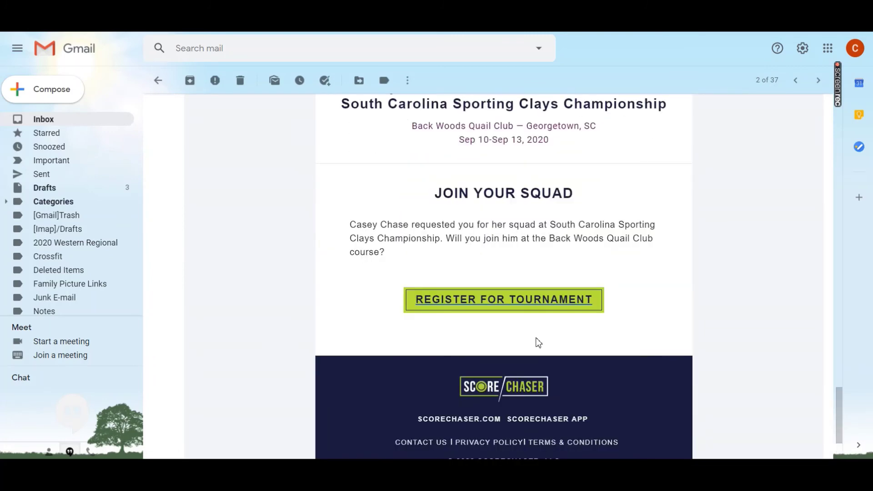
mouse_move(850, 86)
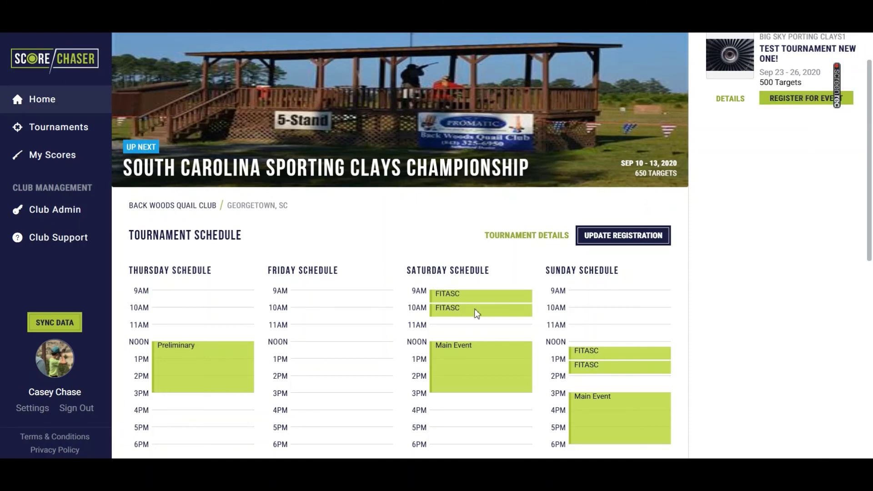
Check the Tournament Schedule and registration PDF card on Home, then go to Tournaments.
scroll(249, 268, "down", 3)
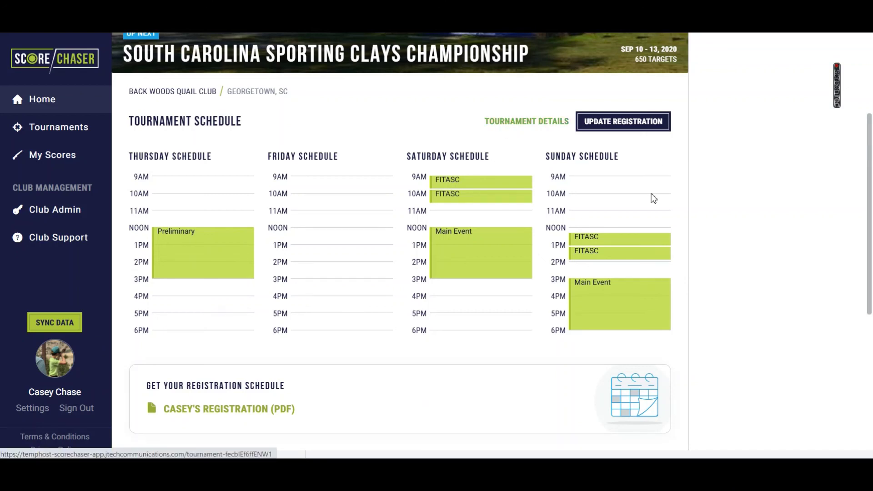
scroll(210, 285, "down", 4)
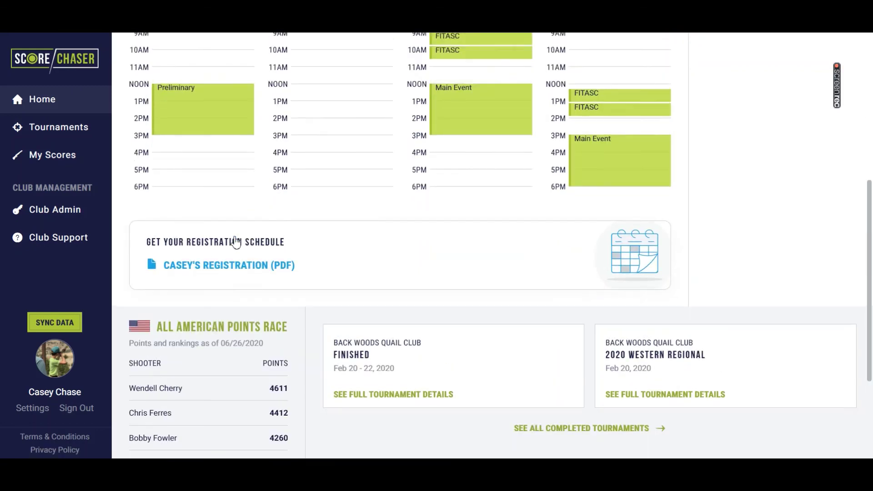
scroll(235, 241, "up", 8)
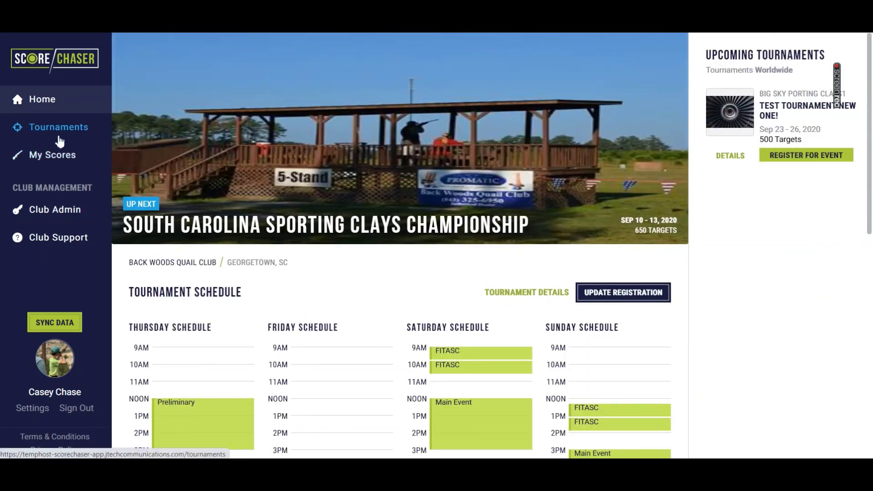
left_click(50, 127)
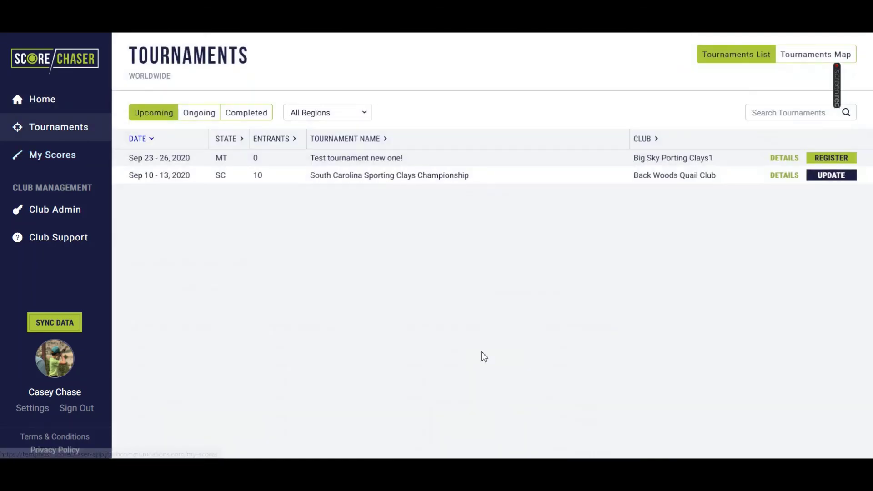
Go to My Scores for the South Carolina Sporting Clays Championship.
left_click(51, 164)
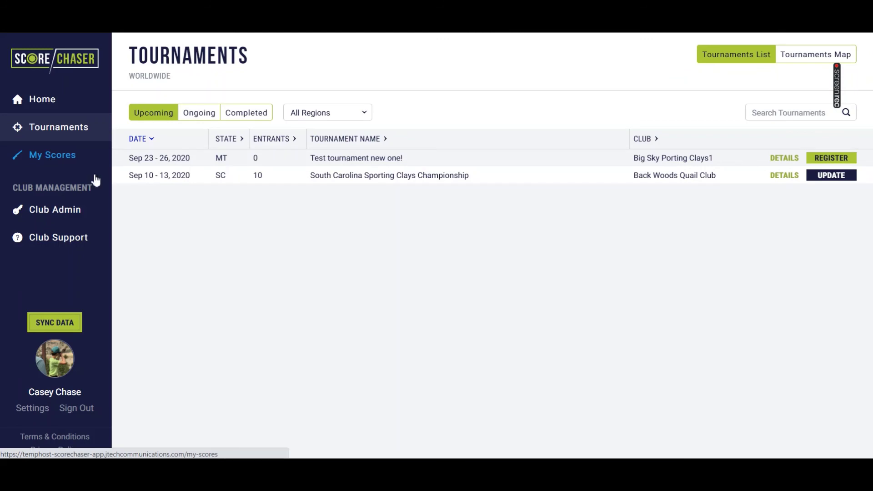